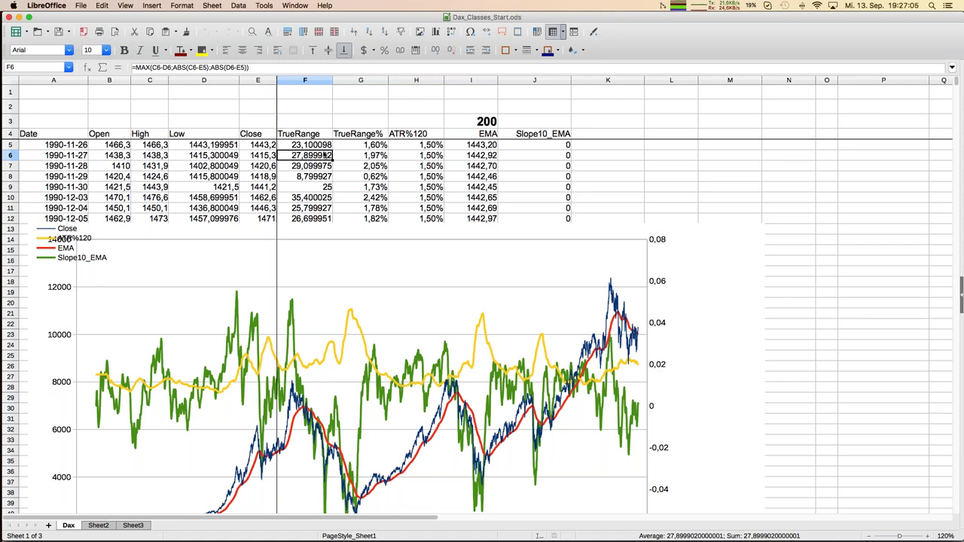
Examine the TrueRange% formula in row 6 and the ATR%120 column from row 6 down to row 204
left_click(371, 157)
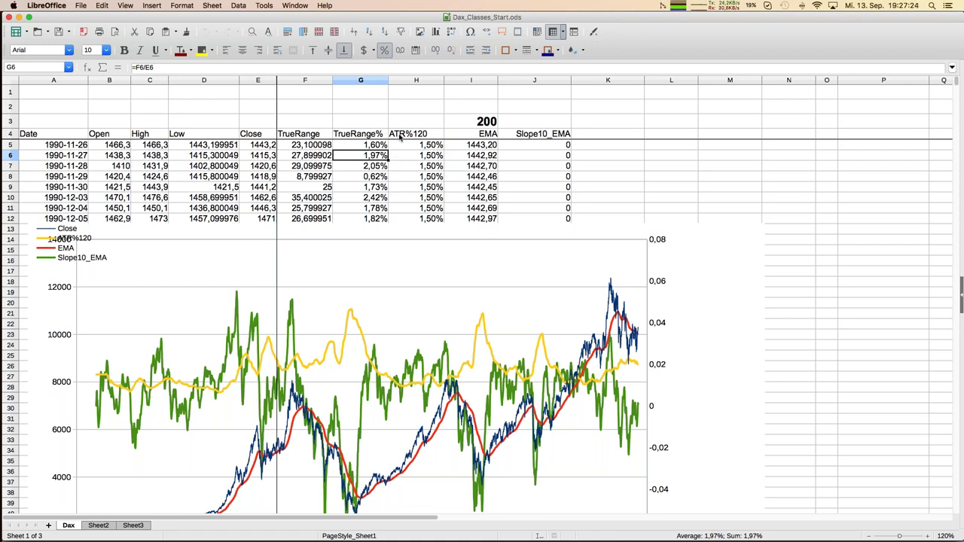
left_click(419, 157)
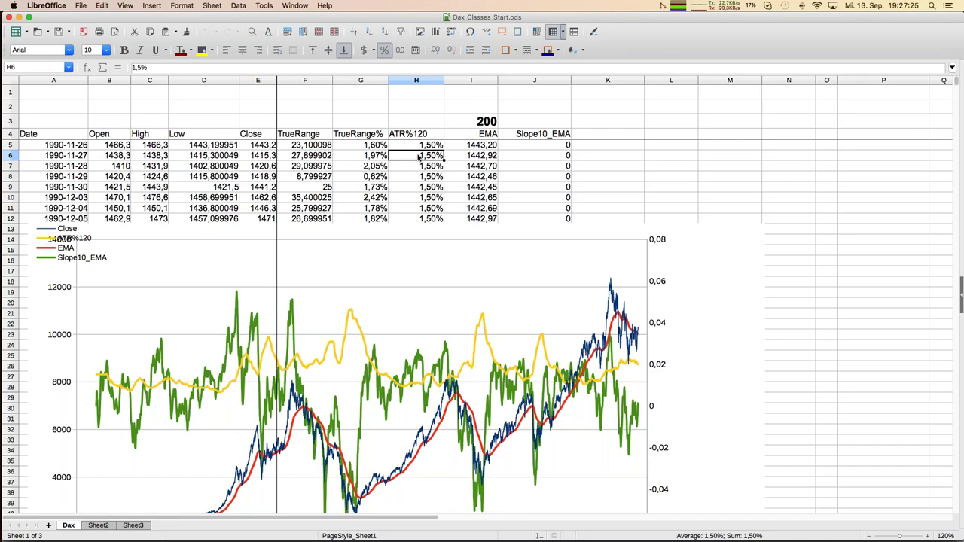
key("Page_Down")
key("Page_Down")
key("Page_Down")
key("Page_Down")
key("Page_Down")
key("Page_Down")
key("Up")
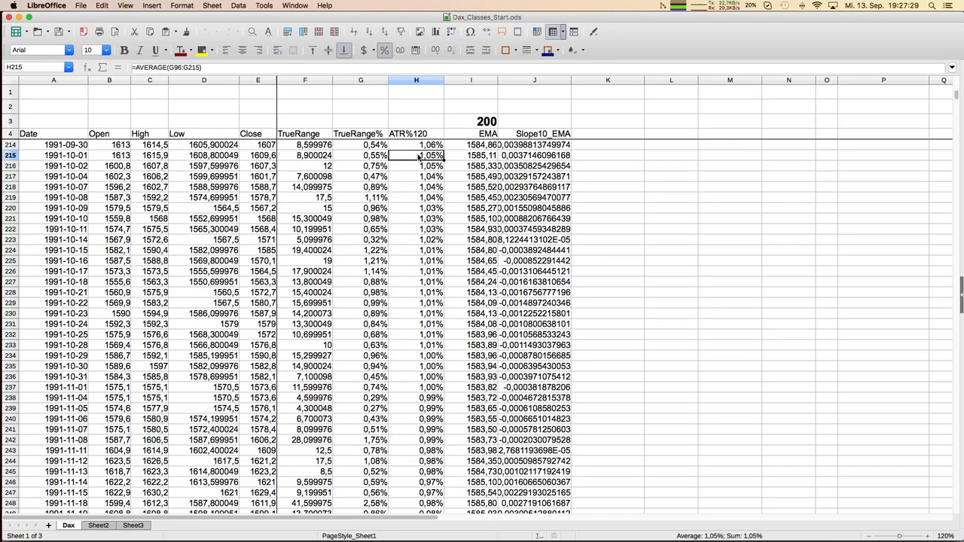
key("Up")
key("Up")
key("Up")
key("Up")
key("Up")
key("Up")
key("Up")
key("Up")
key("Up")
key("Up")
key("Up")
key("Up")
key("Up")
left_click(426, 168)
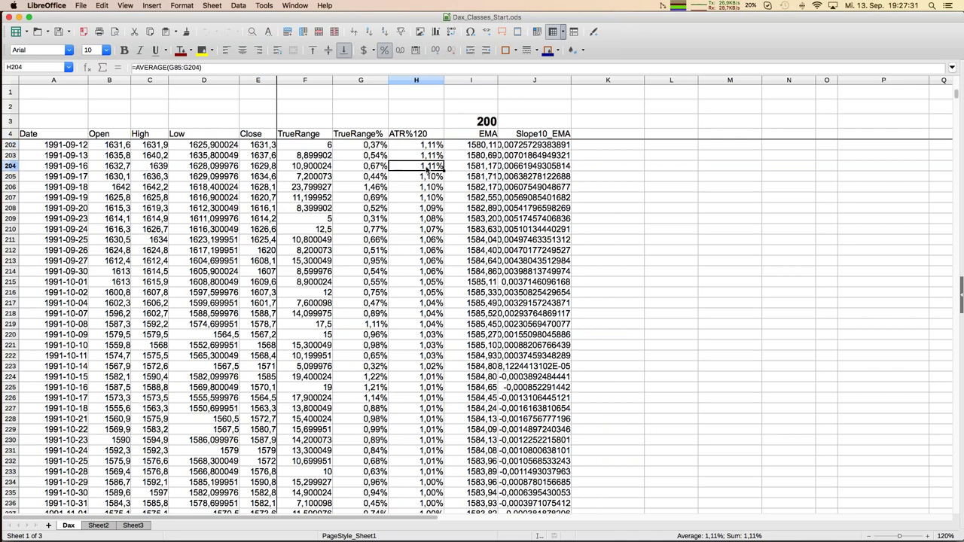
Inspect which TrueRange% cells the ATR%120 average formula in H204 references, leaving the formula unchanged
key("F2")
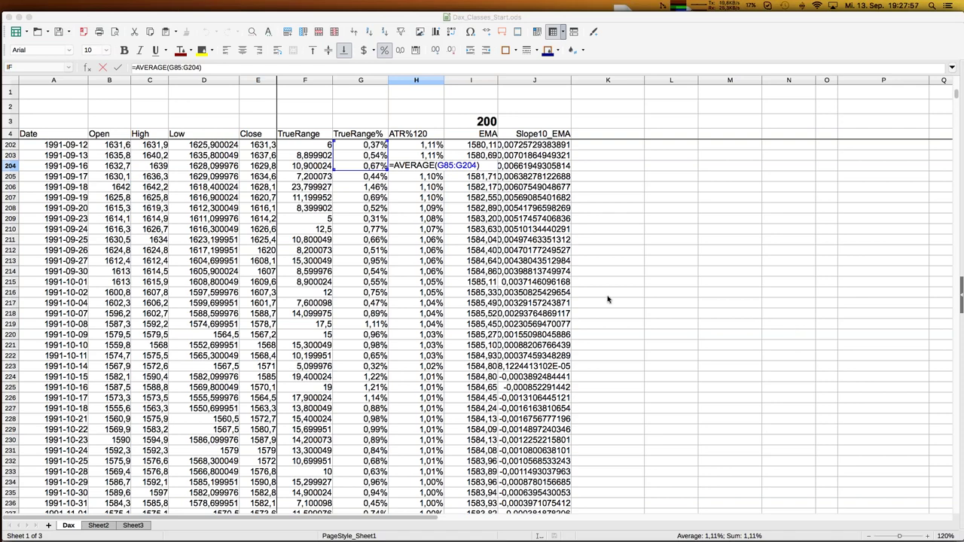
scroll(447, 221, "up", 1)
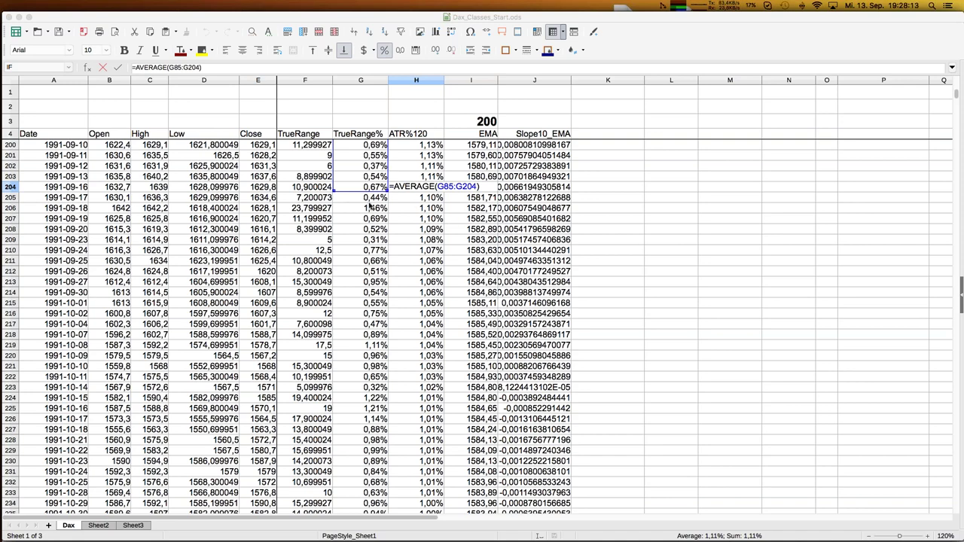
left_click(297, 211)
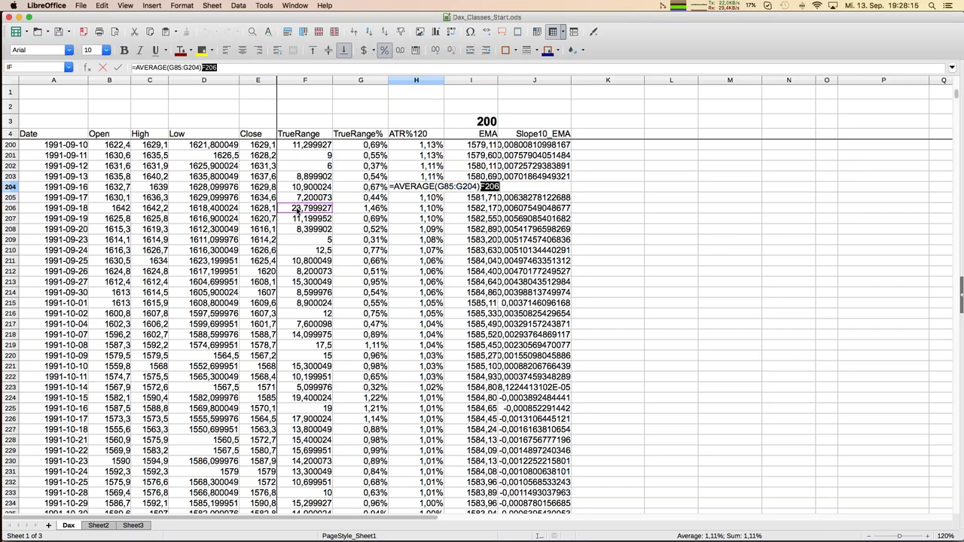
key("Escape")
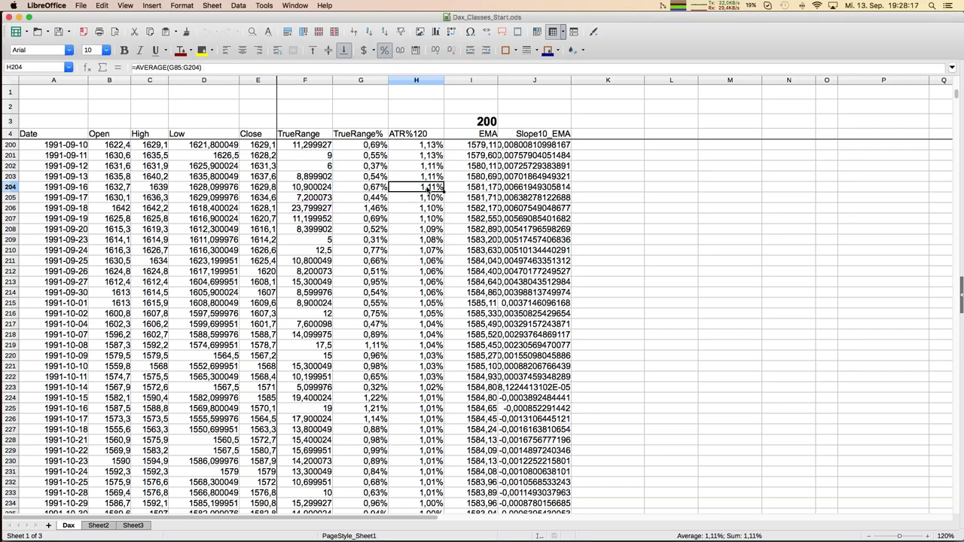
Examine the EMA formulas in rows 6, 9, 79 and 80, the Slope10_EMA formula in row 79, and the EMA period cell
key("ctrl+Up")
key("Down")
key("Right")
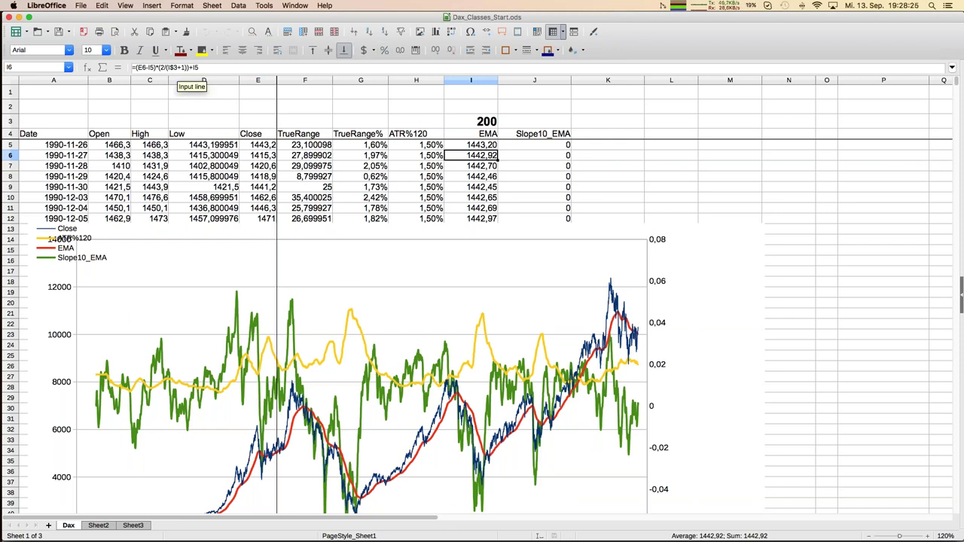
left_click(492, 187)
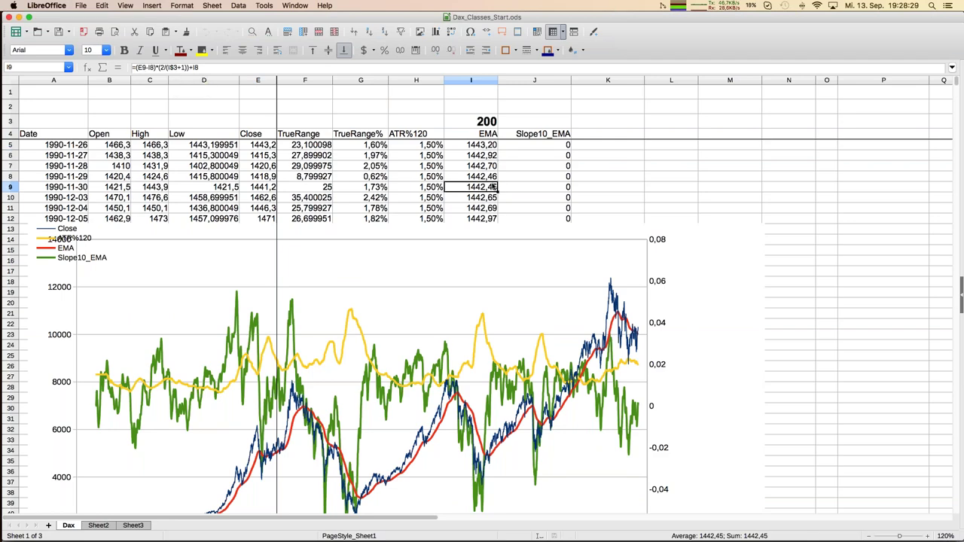
scroll(493, 187, "down", 20)
left_click(492, 187)
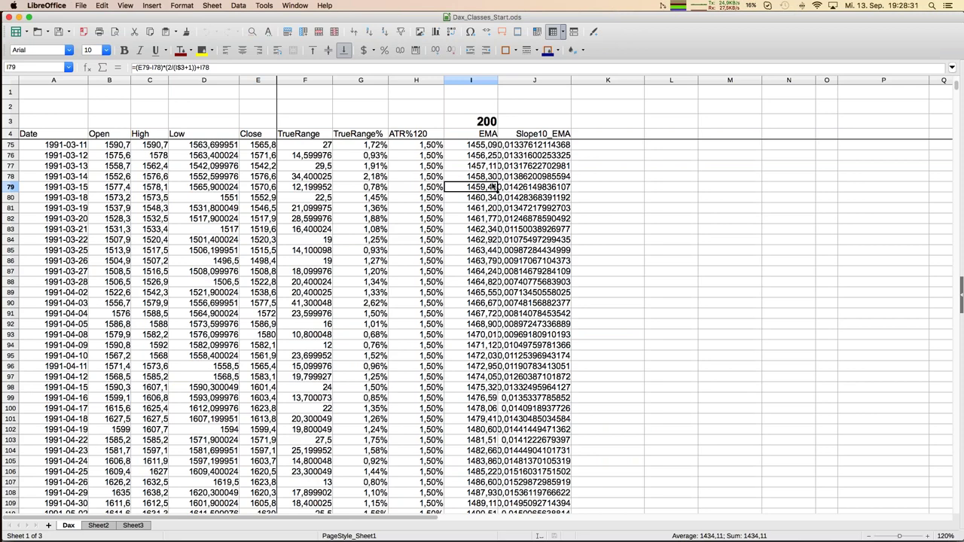
key("Right")
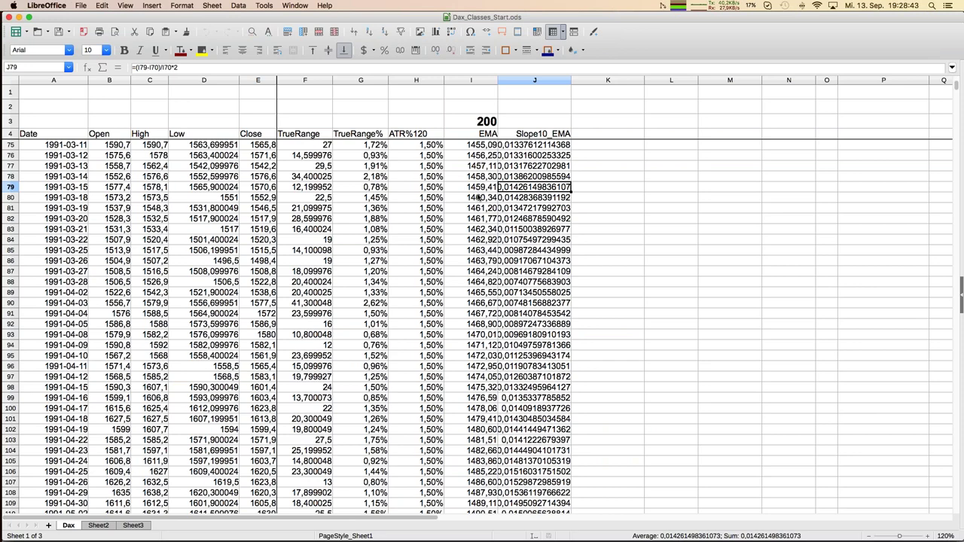
left_click(477, 197)
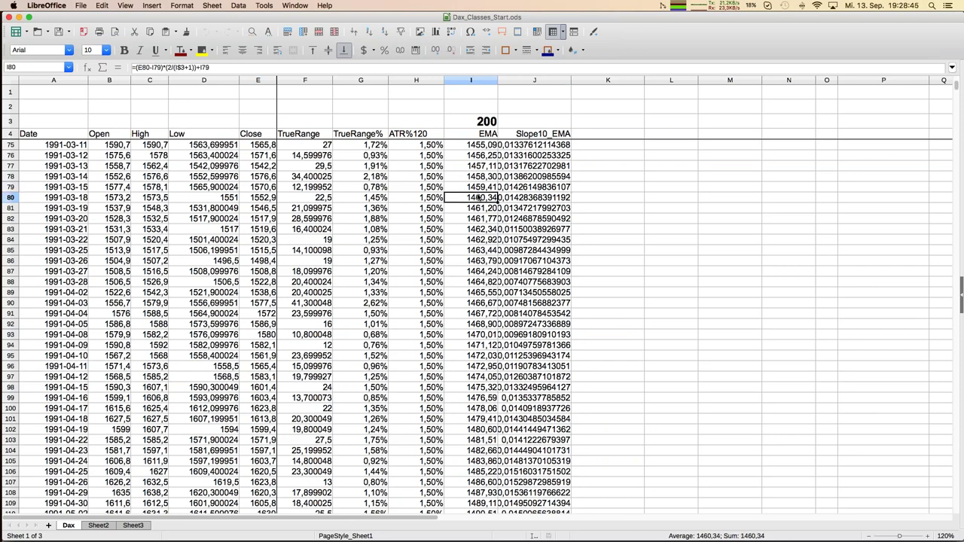
key("super+Up")
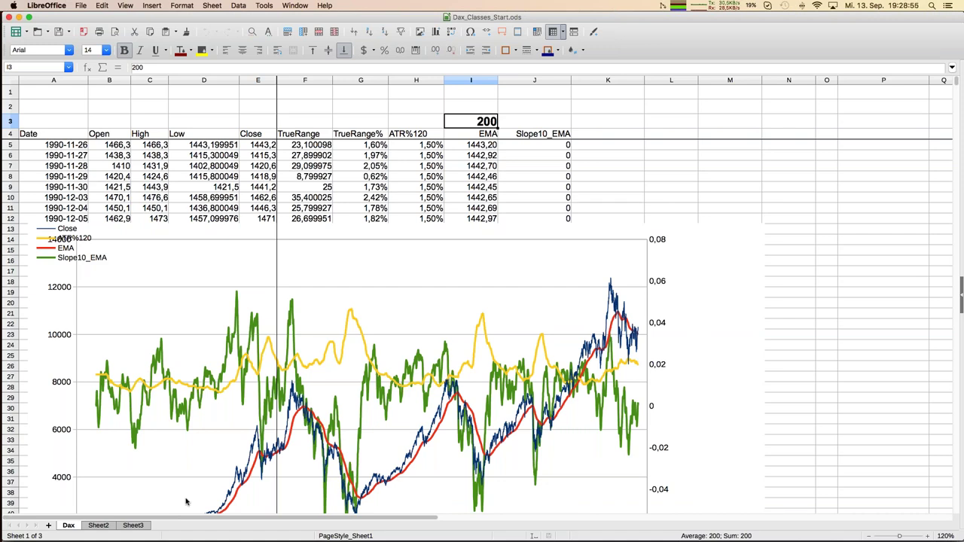
left_click(99, 526)
left_click(114, 527)
left_click(97, 529)
right_click(80, 527)
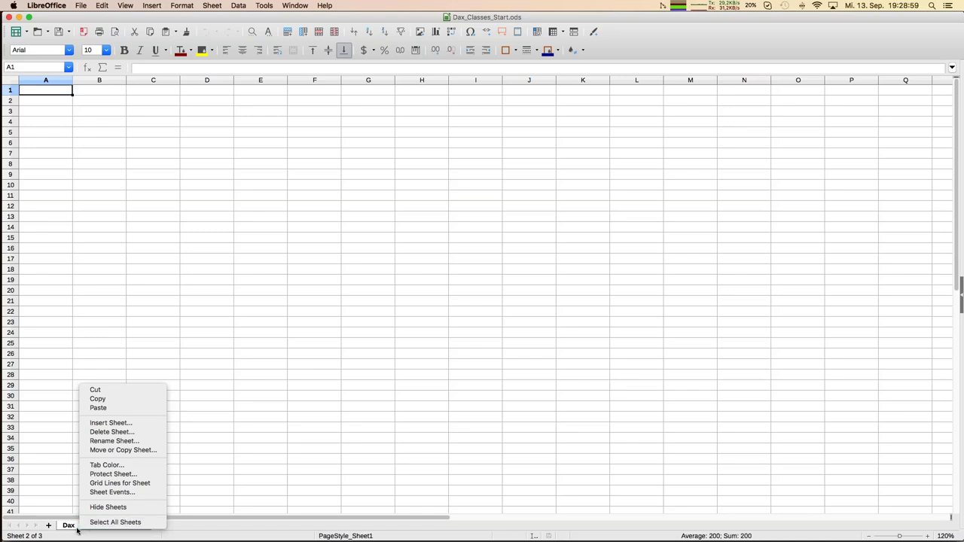
left_click(74, 528)
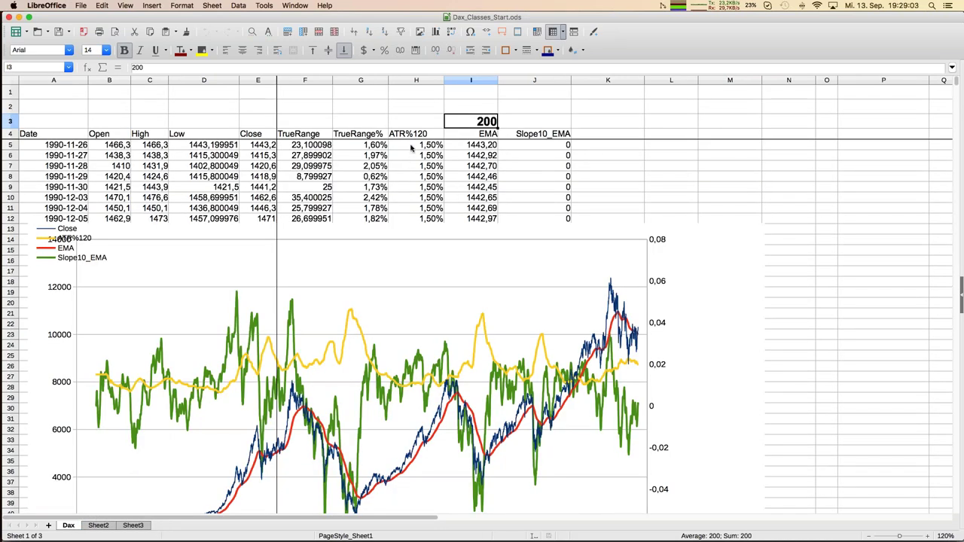
Copy the ATR%120 data from H5 to H6504 and paste only its text, numbers and dates into Sheet2 starting at A1
left_click(412, 145)
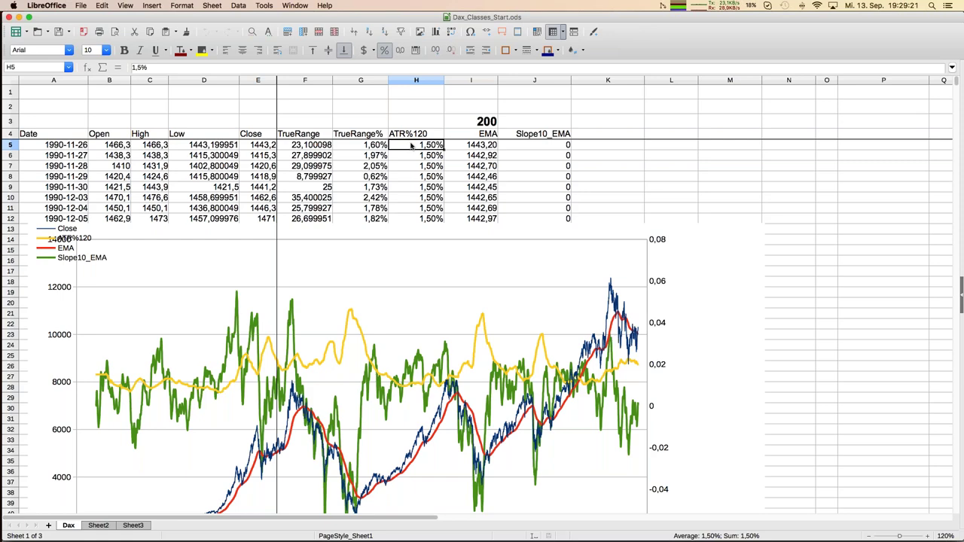
key("super+shift+Down")
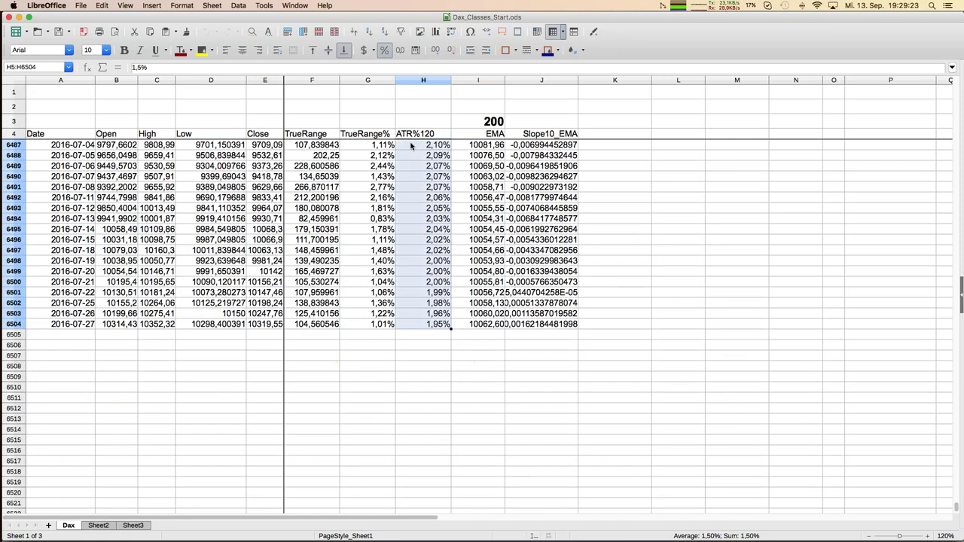
key("super+c")
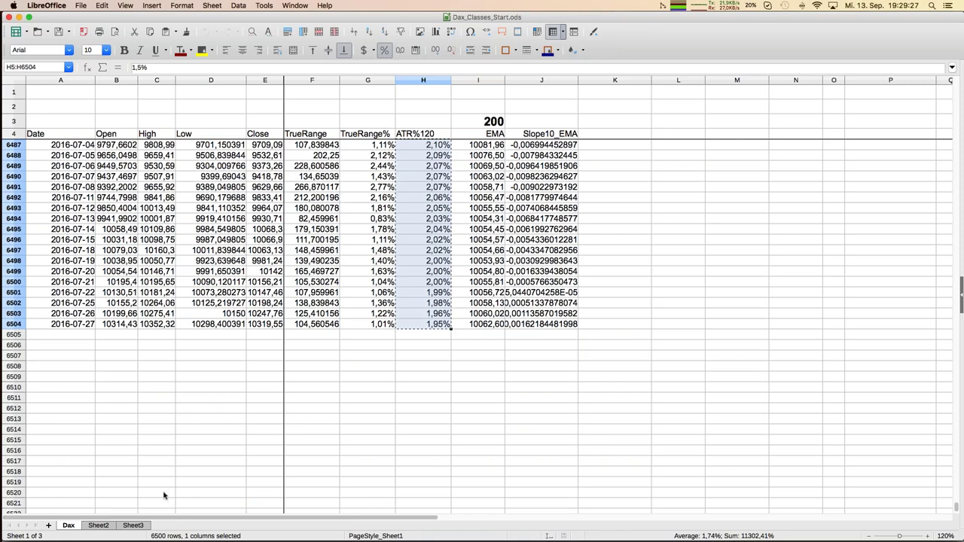
left_click(98, 526)
left_click(44, 112)
left_click(43, 91)
key("super+shift+v")
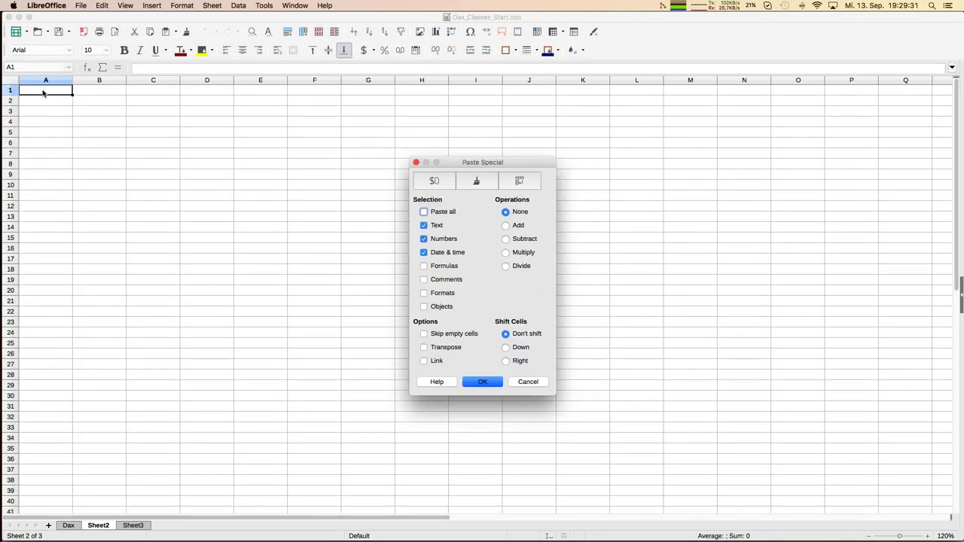
key("Return")
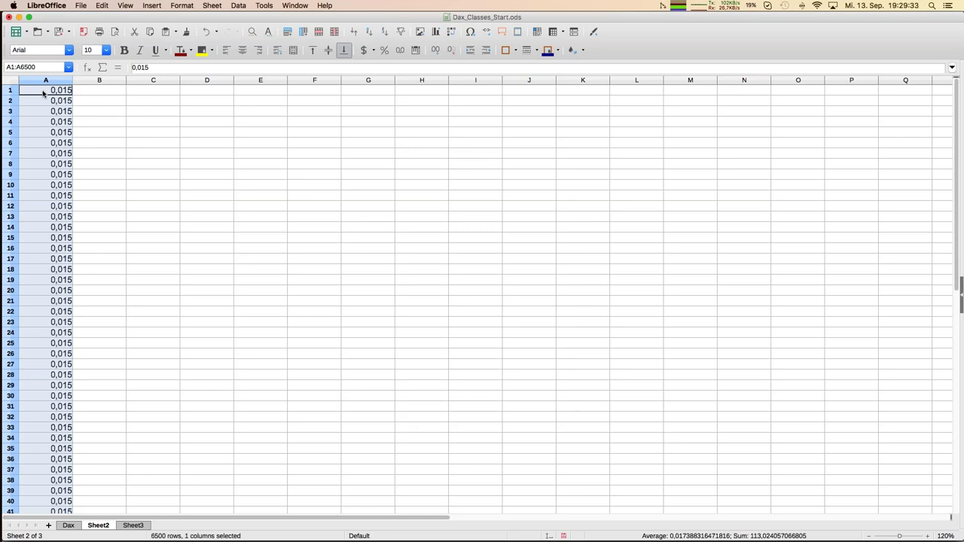
Insert a normal column chart of all the values in column A on Sheet2
left_click(46, 121)
scroll(47, 121, "down", 20)
scroll(47, 122, "down", 4)
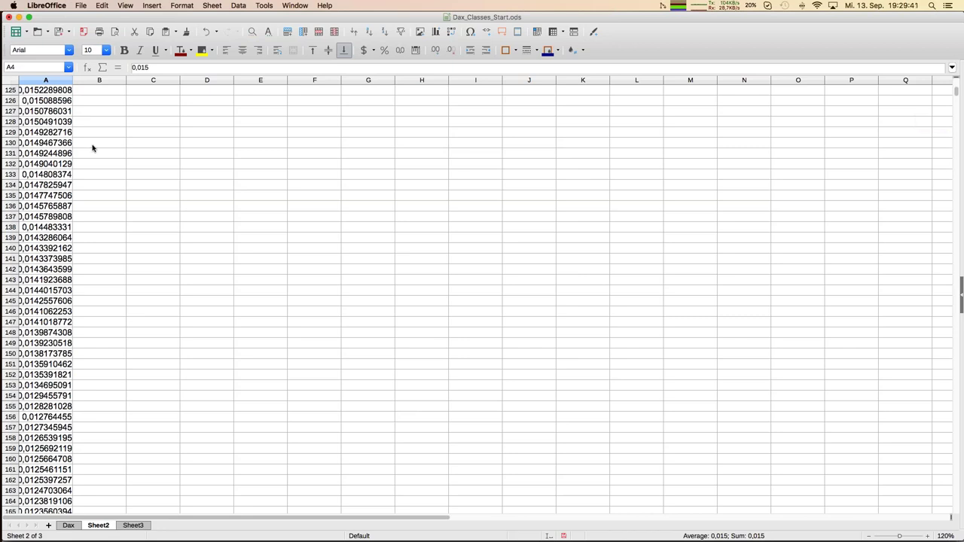
left_click(50, 81)
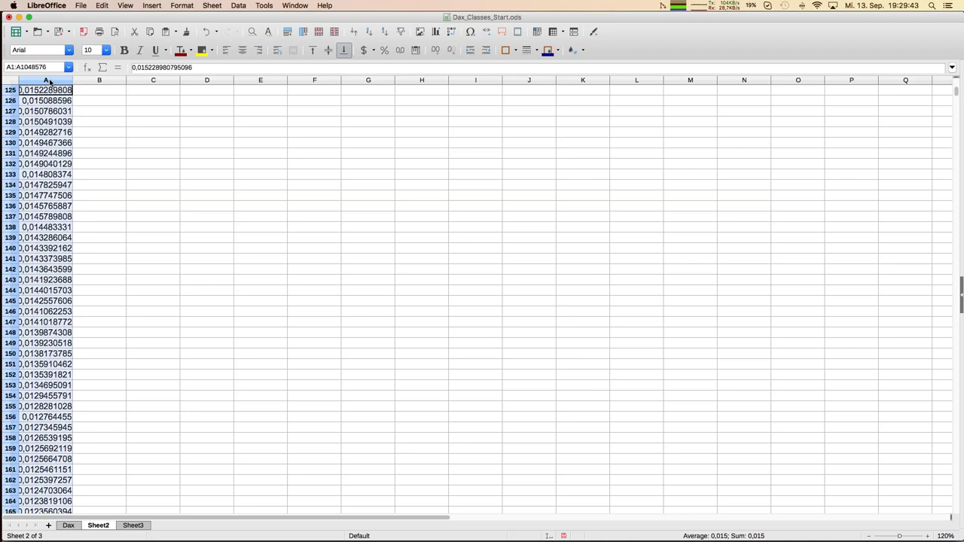
left_click(438, 33)
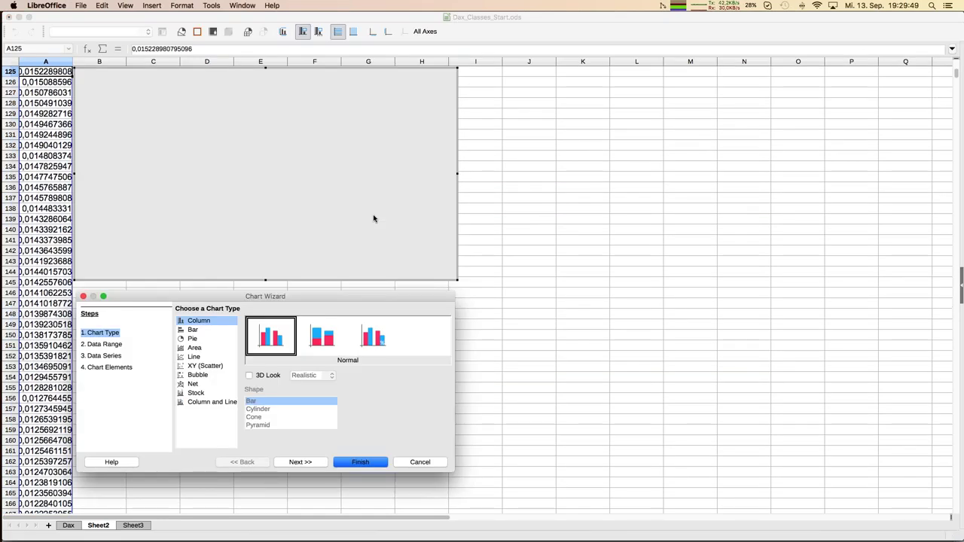
left_click(370, 462)
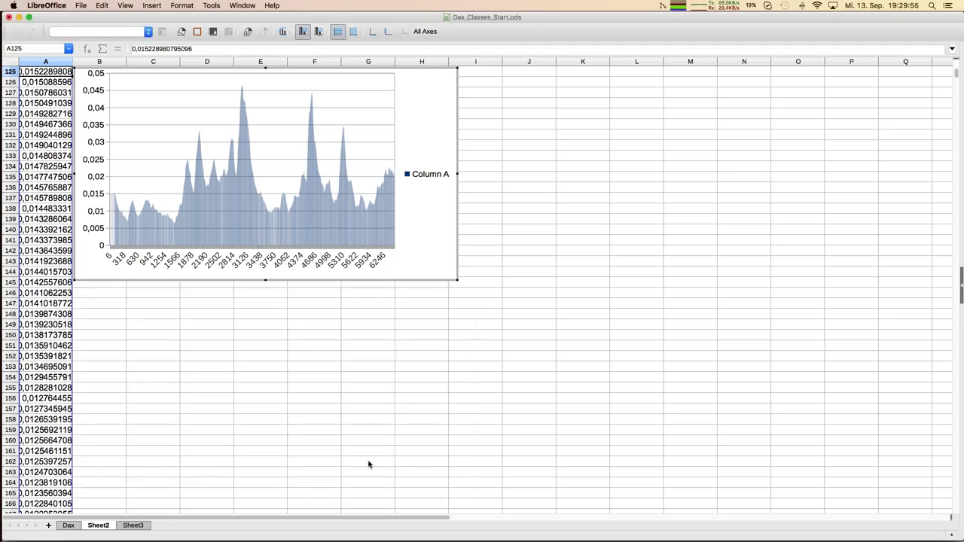
left_click(264, 403)
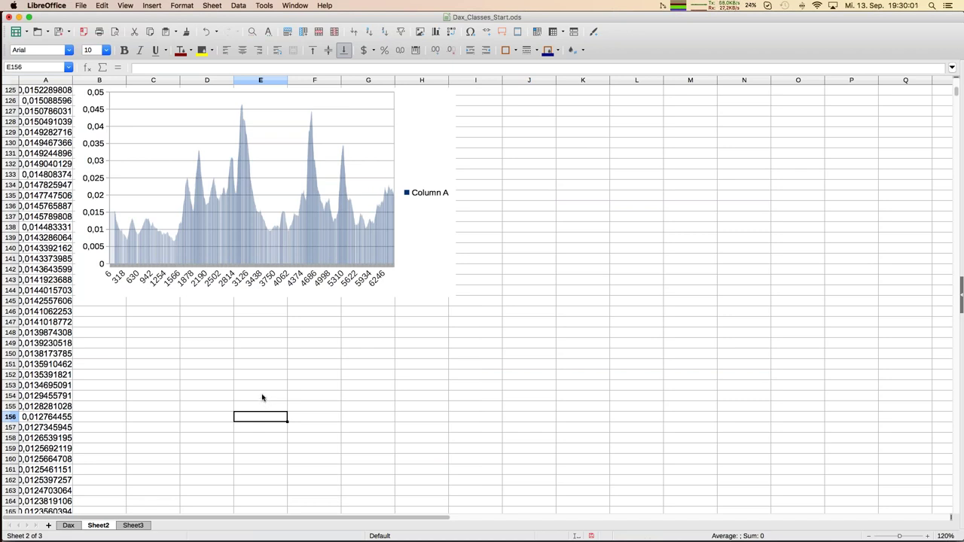
Sort column A on Sheet2 in ascending order
left_click(172, 356)
left_click(45, 80)
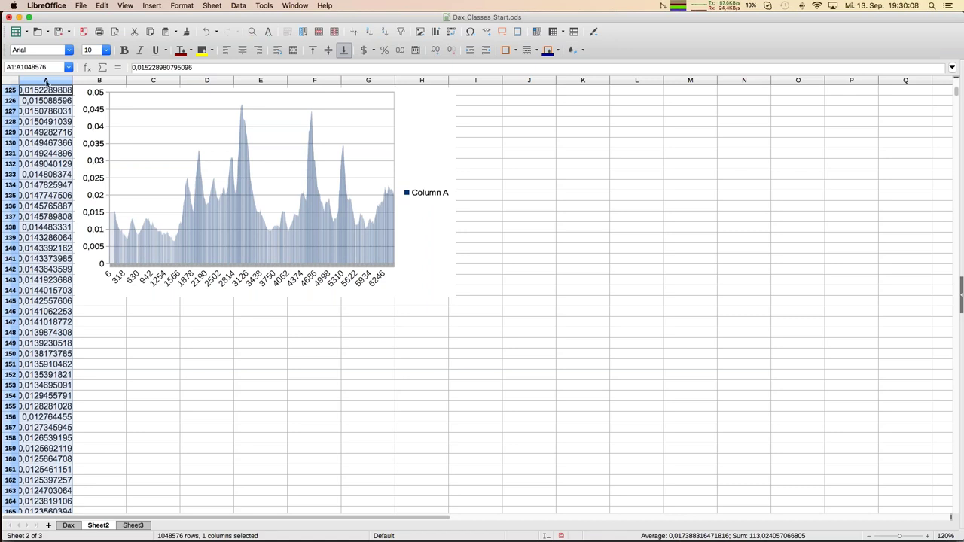
left_click(238, 5)
left_click(244, 19)
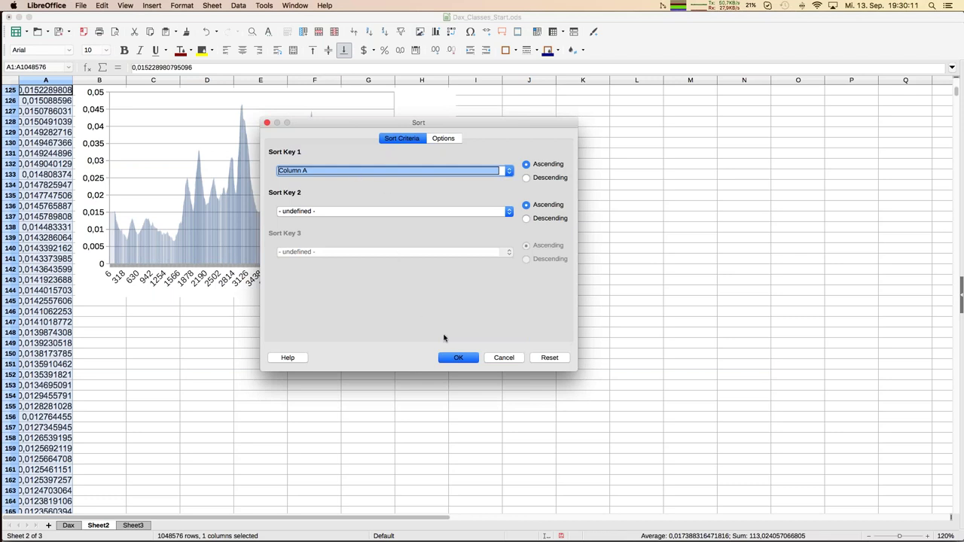
left_click(450, 355)
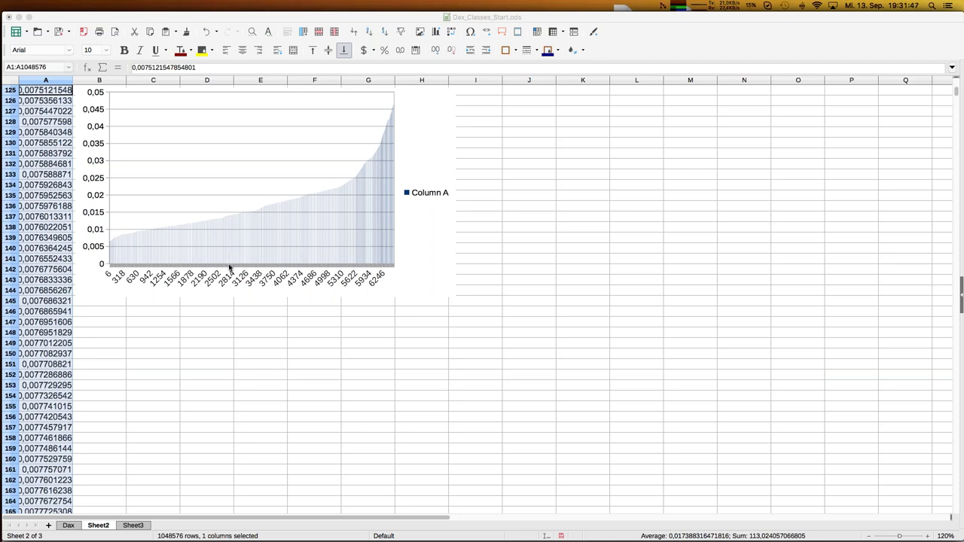
Switch to Dax_Classes.ods and examine the sorted distributions and class limits on Sheet2 and Sheet3
left_click(59, 326)
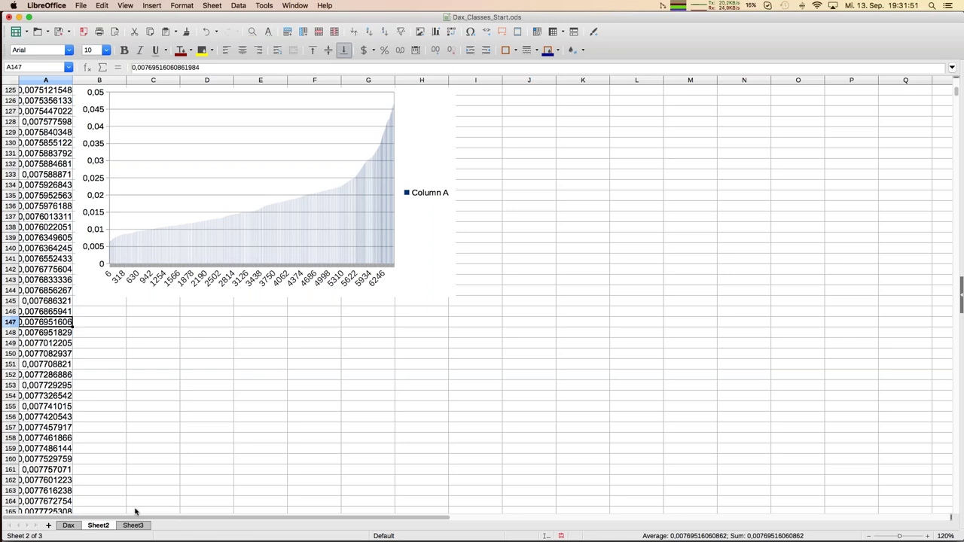
left_click(295, 6)
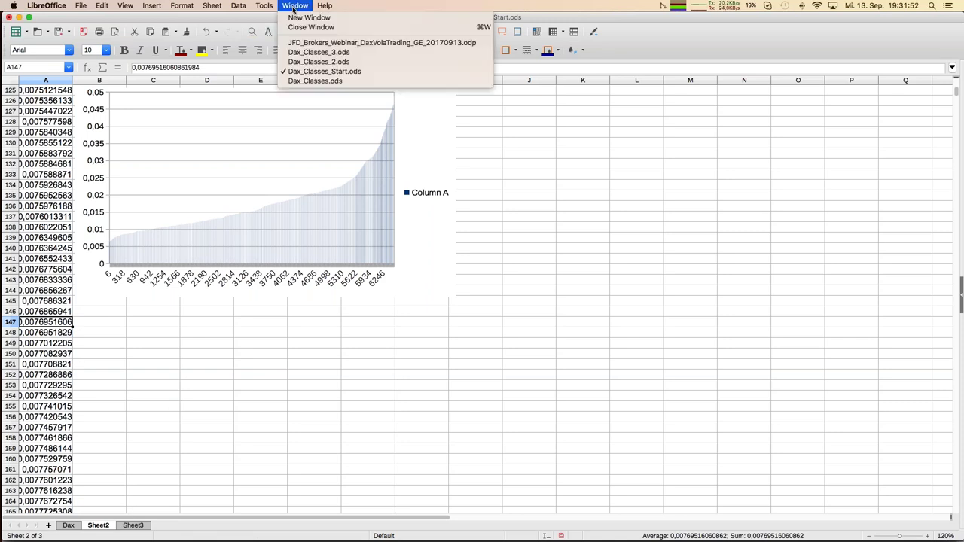
left_click(314, 82)
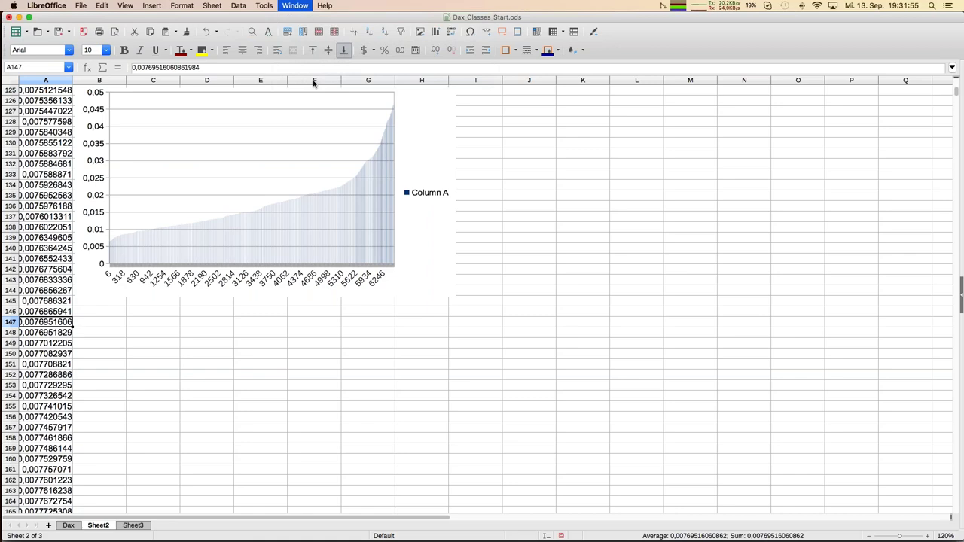
left_click(446, 153)
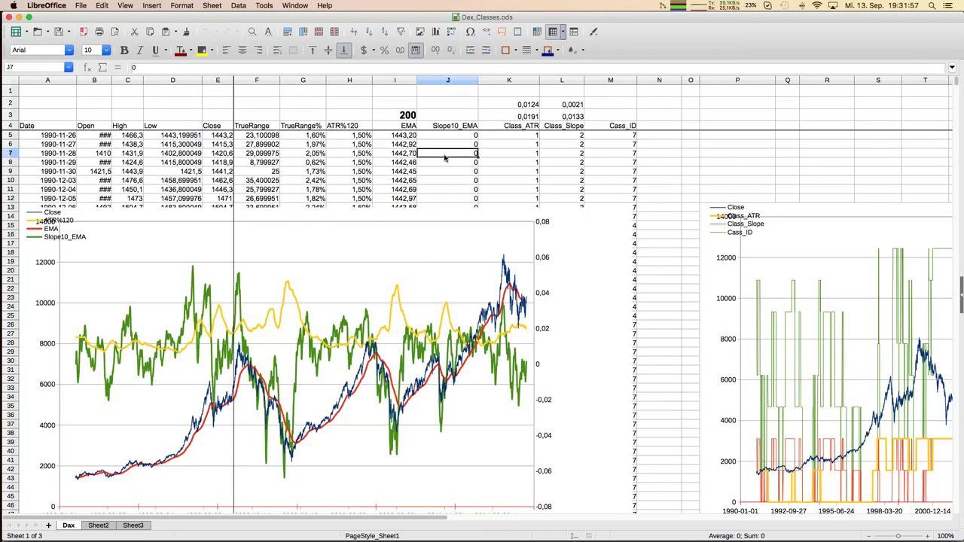
left_click(98, 526)
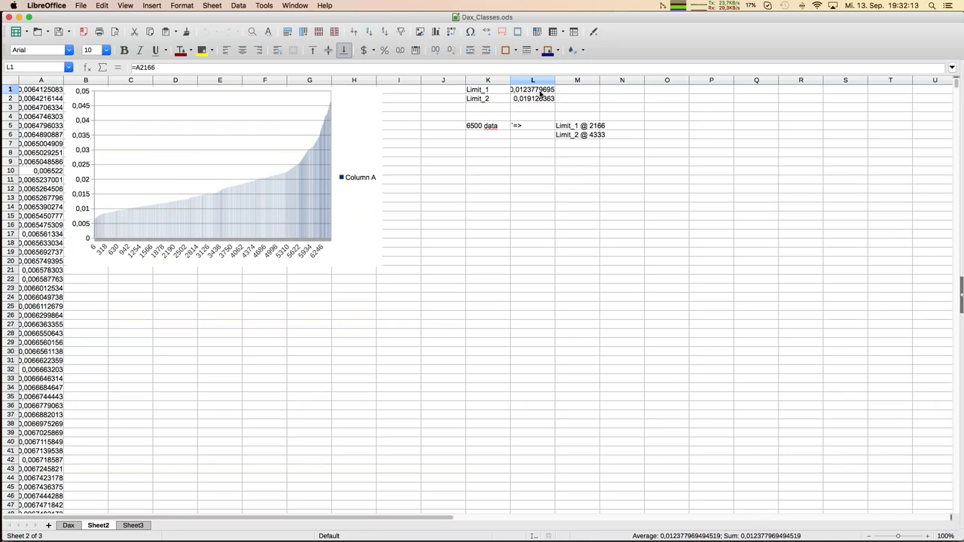
left_click(130, 526)
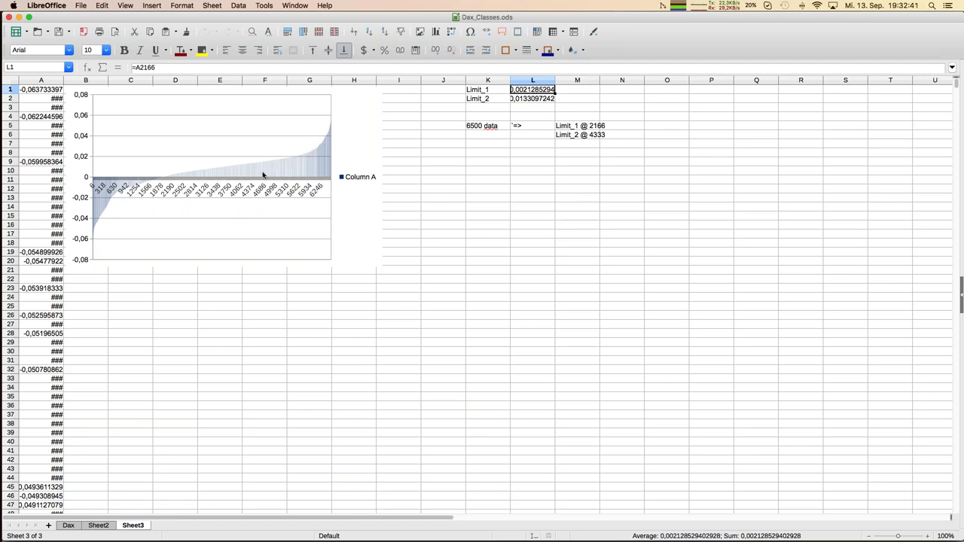
Examine the Class_ATR and Class_Slope formulas on the Dax sheet and their class values down to row 216
left_click(69, 526)
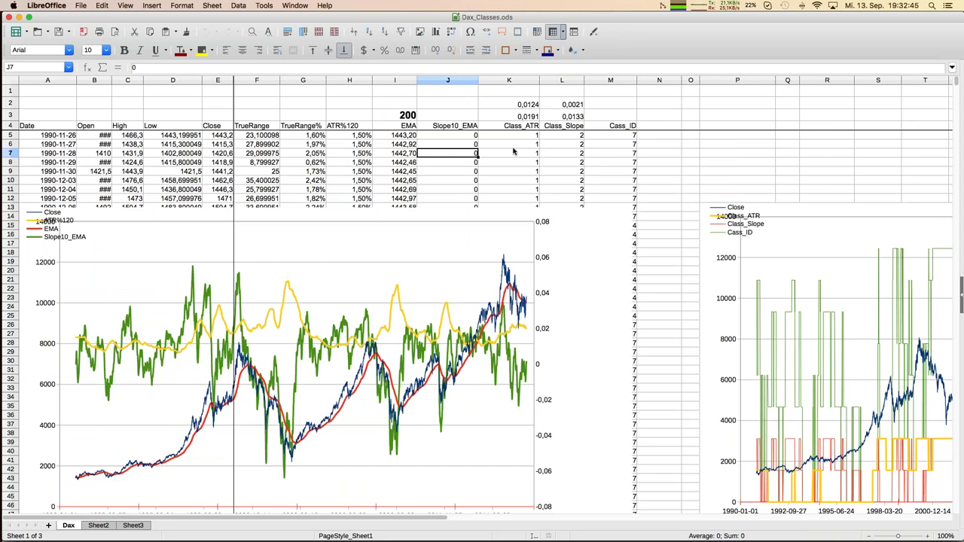
left_click(513, 146)
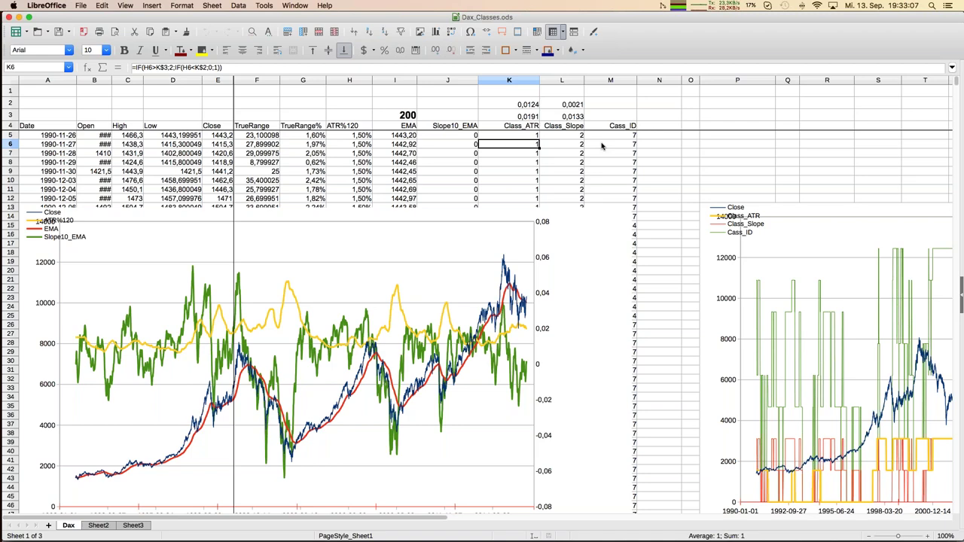
left_click(562, 148)
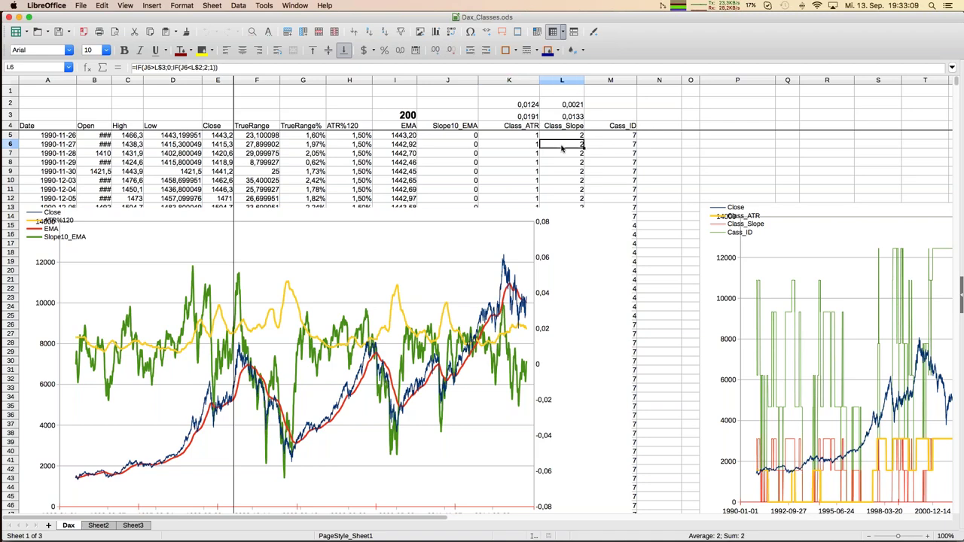
key("Left")
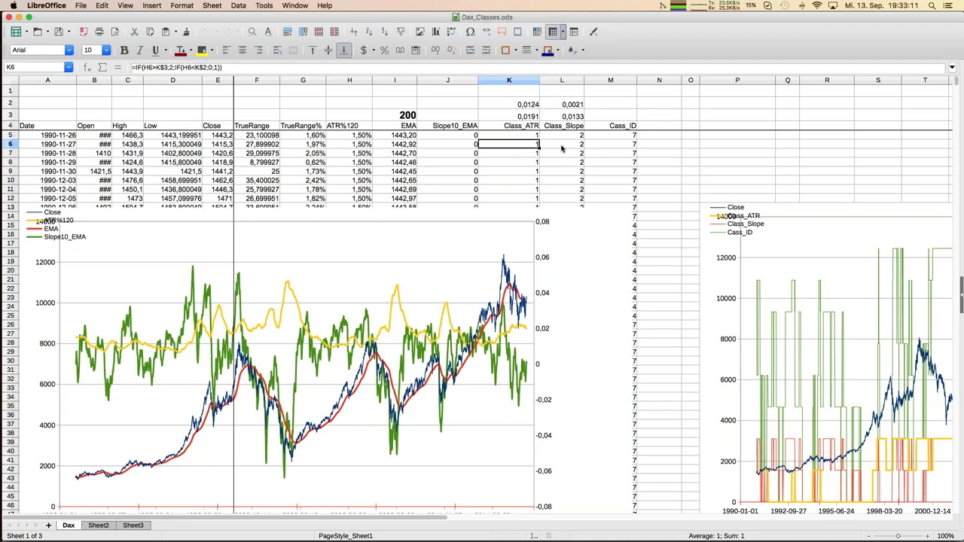
key("Page_Down")
key("Page_Down")
key("Page_Down")
key("Page_Down")
key("Page_Down")
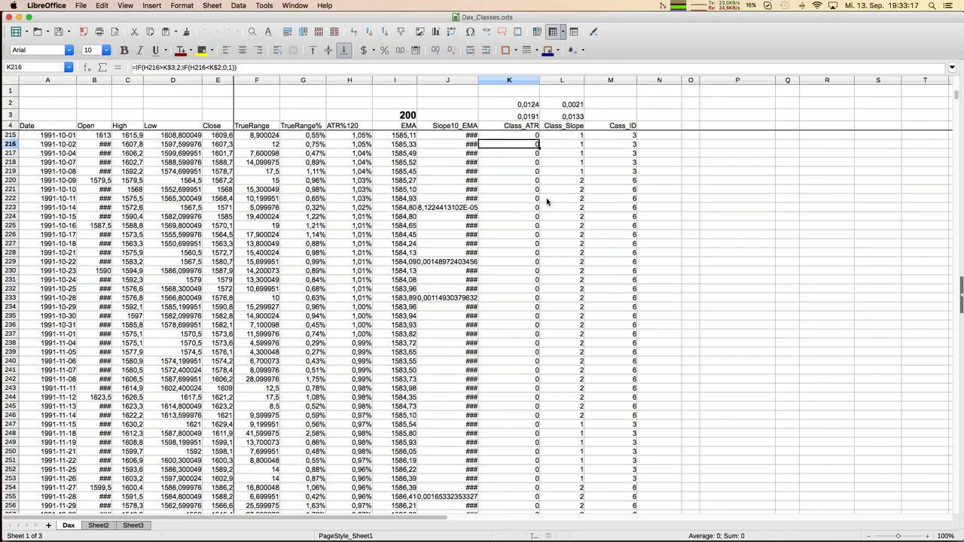
Inspect the Cass_ID formula in M226 and the cells it references, leaving the formula unedited
left_click(529, 235)
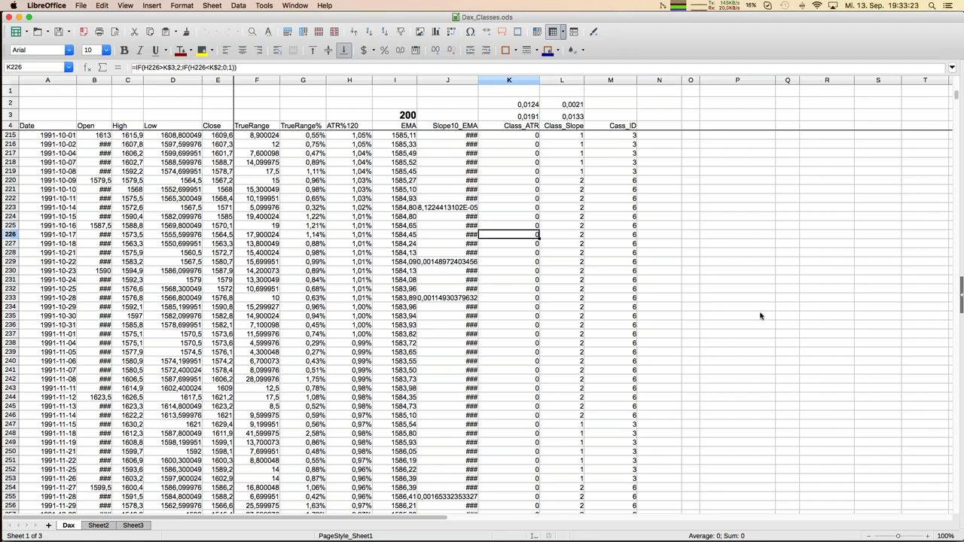
left_click(616, 235)
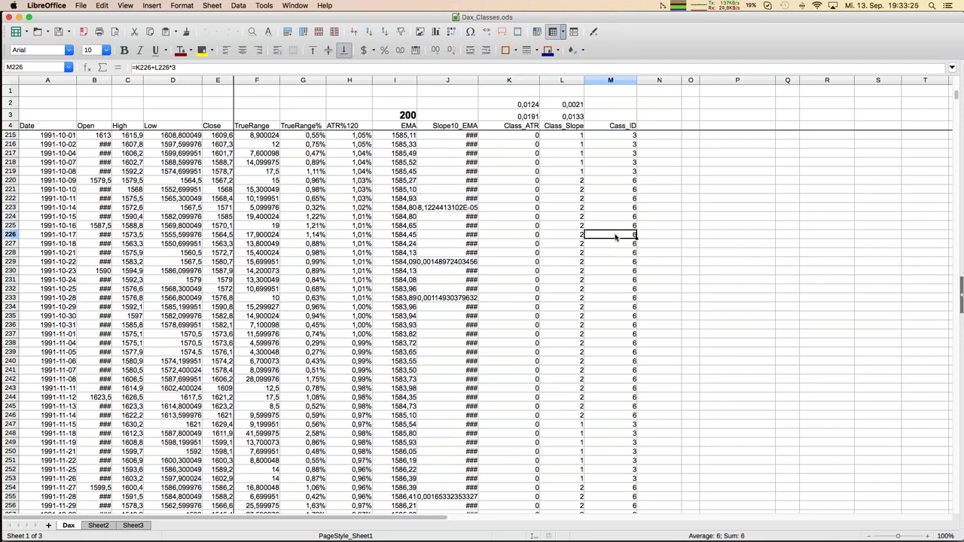
left_click(187, 67)
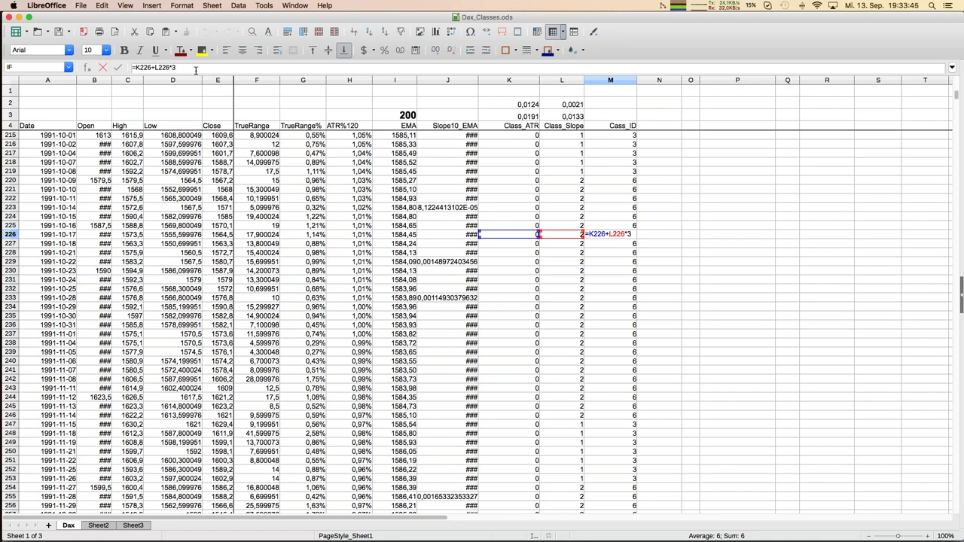
key("Return")
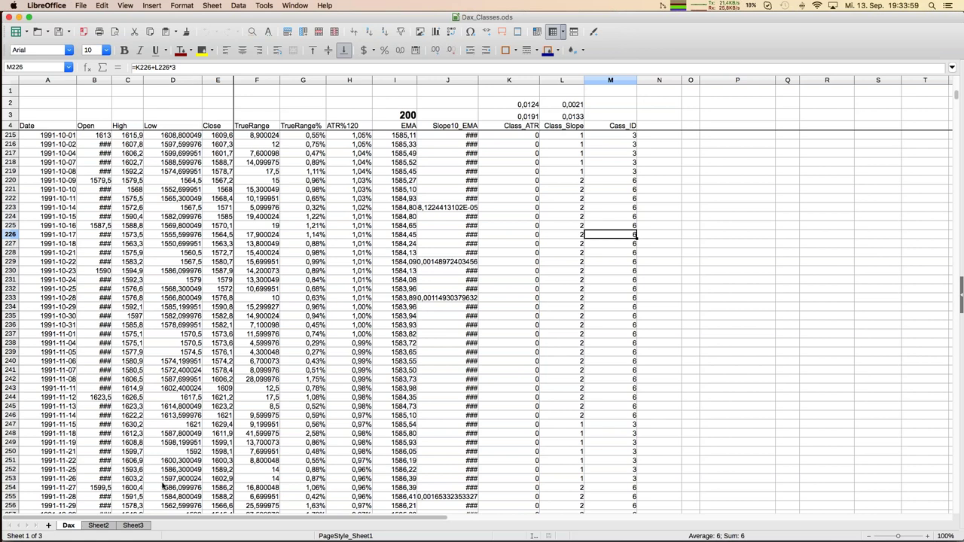
Switch to Dax_Classes_2.ods and review the ATR%120, Class_ATR, Class_Slope and Cass_ID columns on the Dax sheet
left_click(294, 6)
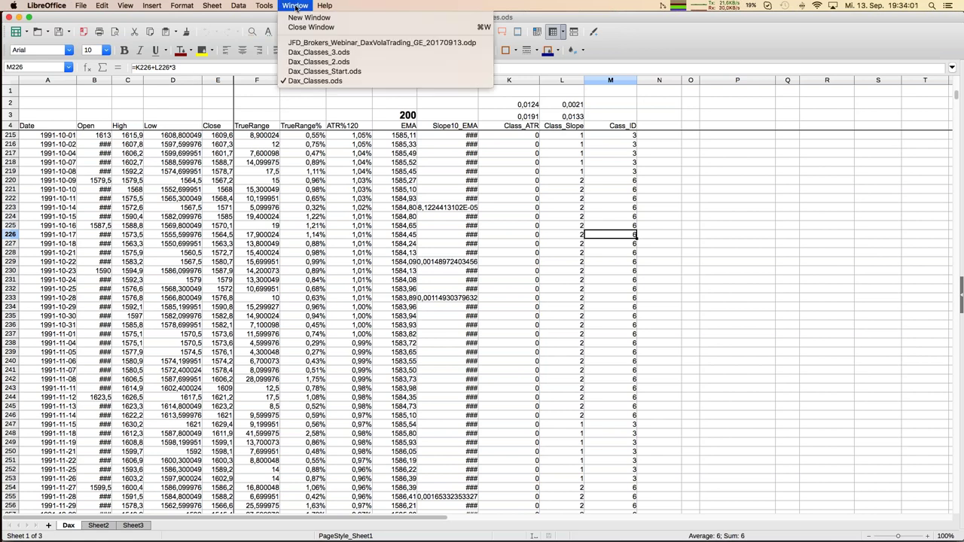
left_click(314, 67)
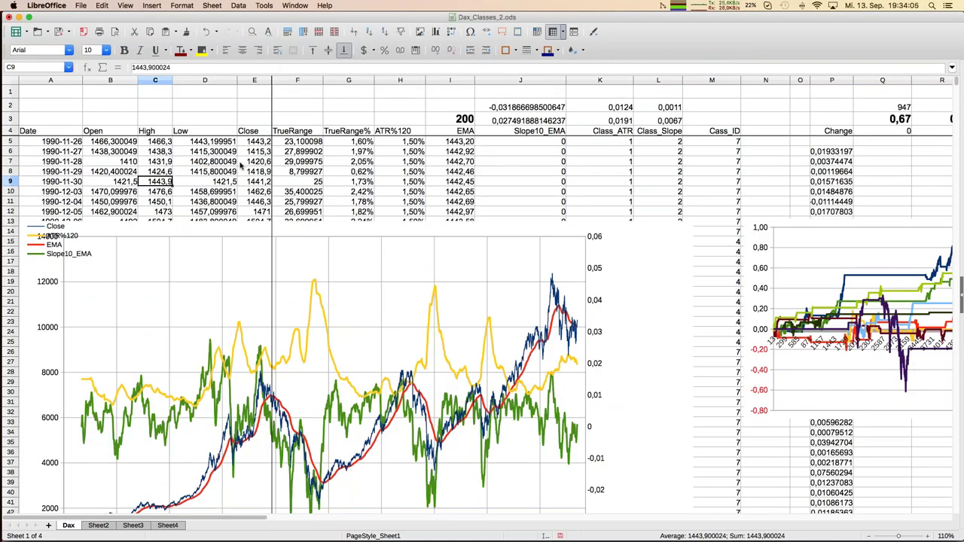
left_click(241, 163)
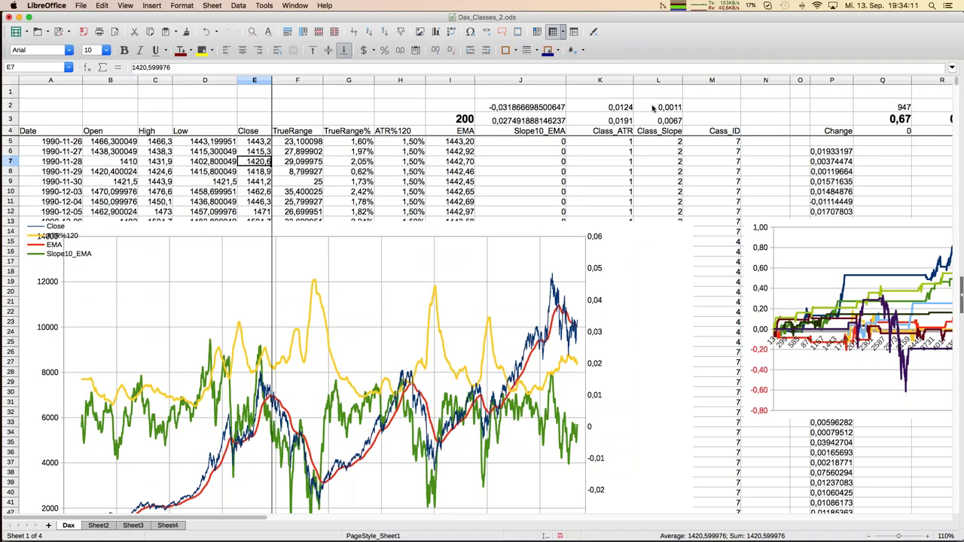
left_click(611, 162)
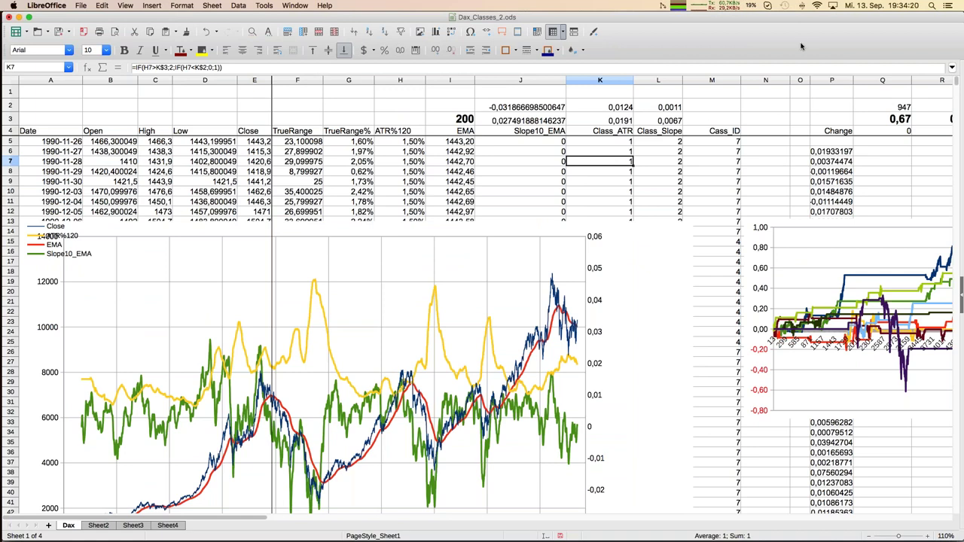
left_click(416, 182)
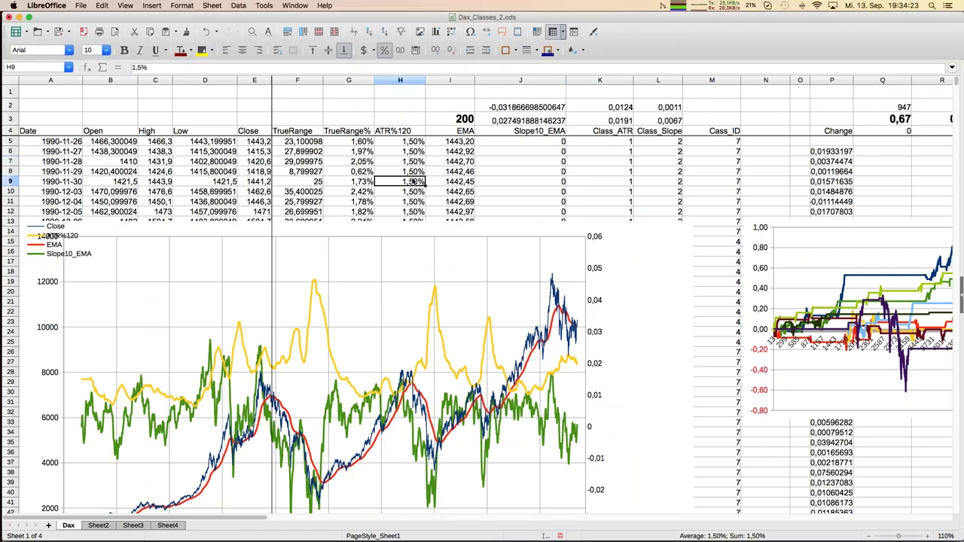
key("Right")
key("Right")
key("Right")
key("Right")
key("Right")
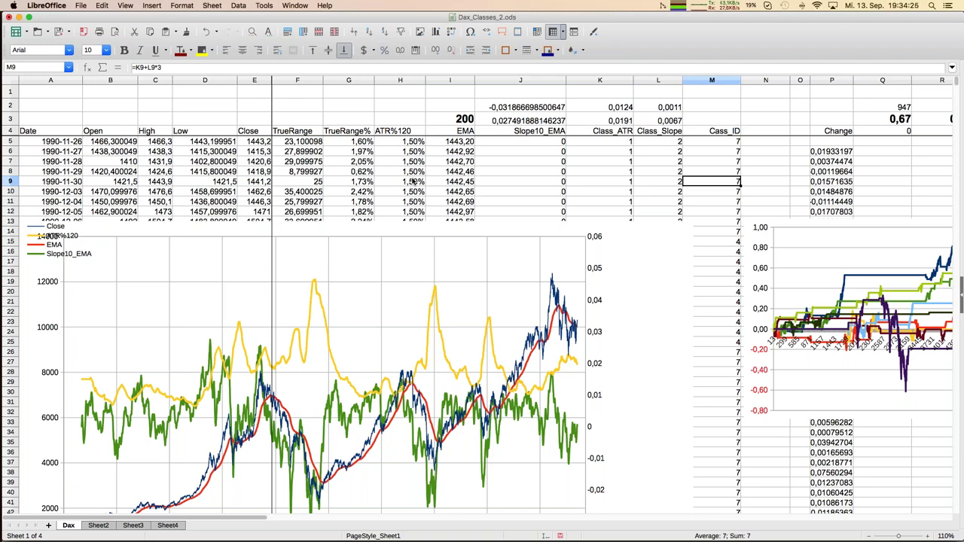
key("Right")
key("Right")
key("Right")
key("Right")
key("Left")
key("Left")
key("Left")
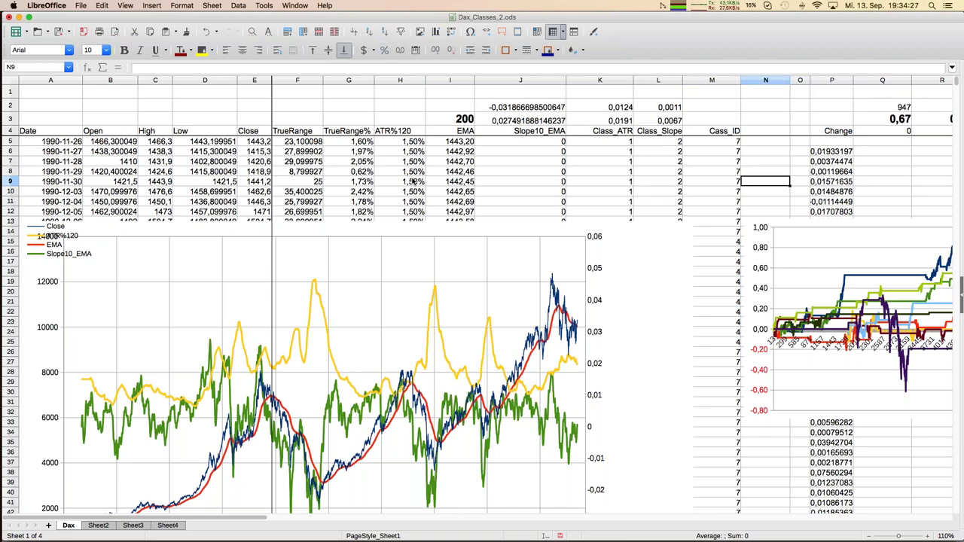
key("Left")
key("Left")
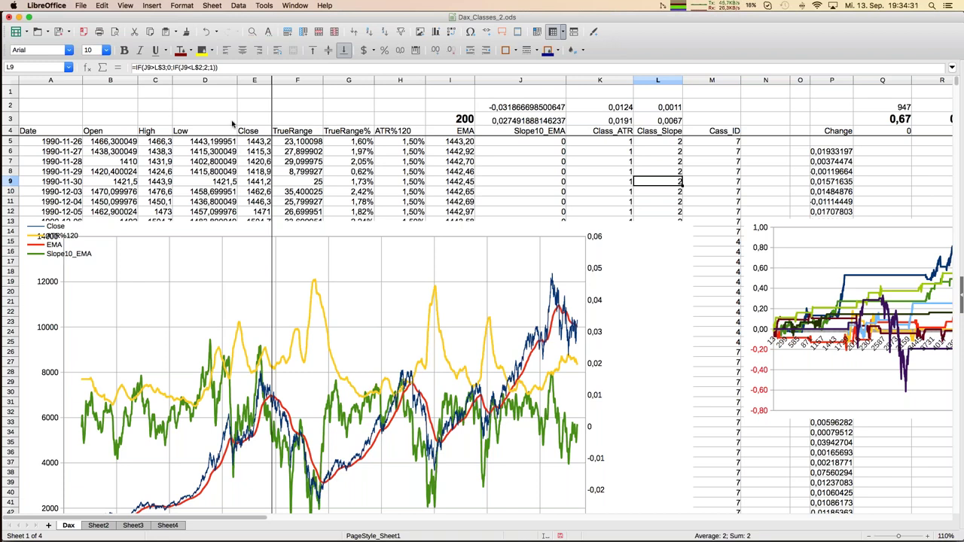
Examine the Cass_ID and daily Change formulas in row 9 and the adjoining columns for classes 0 to 8
left_click(729, 182)
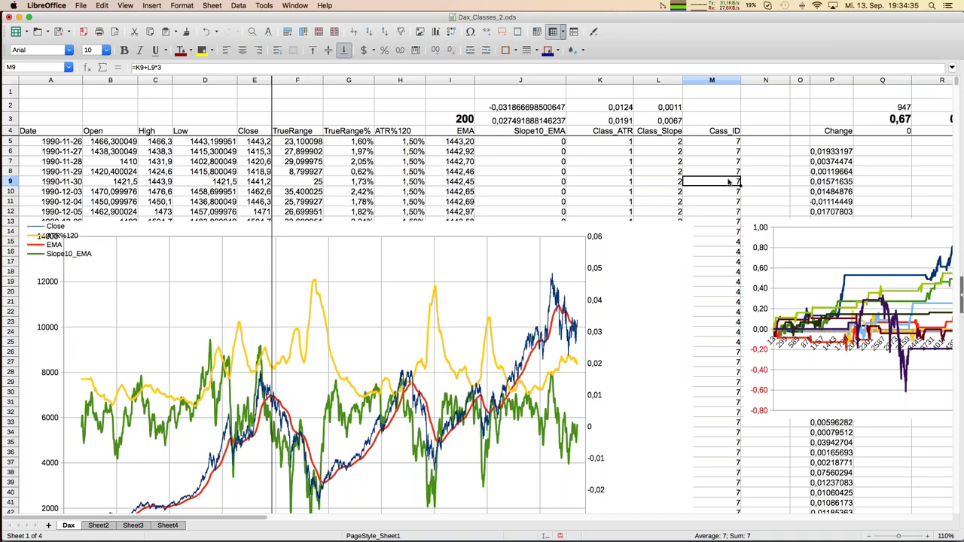
key("Right")
key("Right")
key("Right")
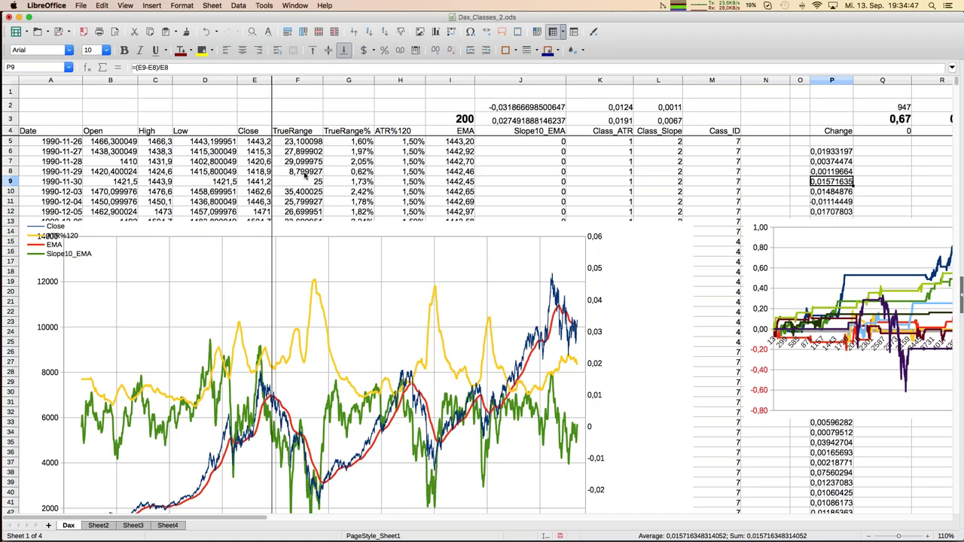
key("Right")
key("Right")
key("Right")
key("Right")
key("Right")
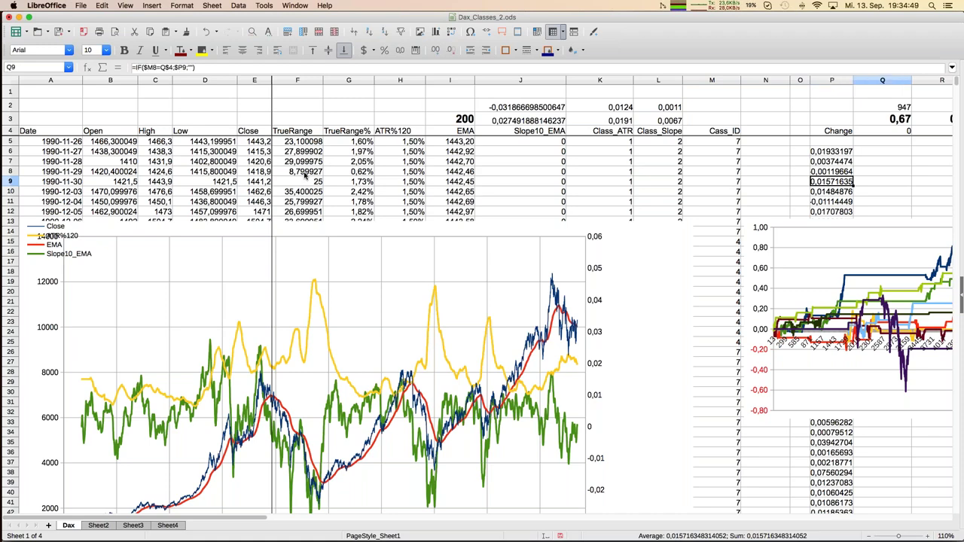
key("Right")
key("Right")
key("Right")
key("Right")
key("Right")
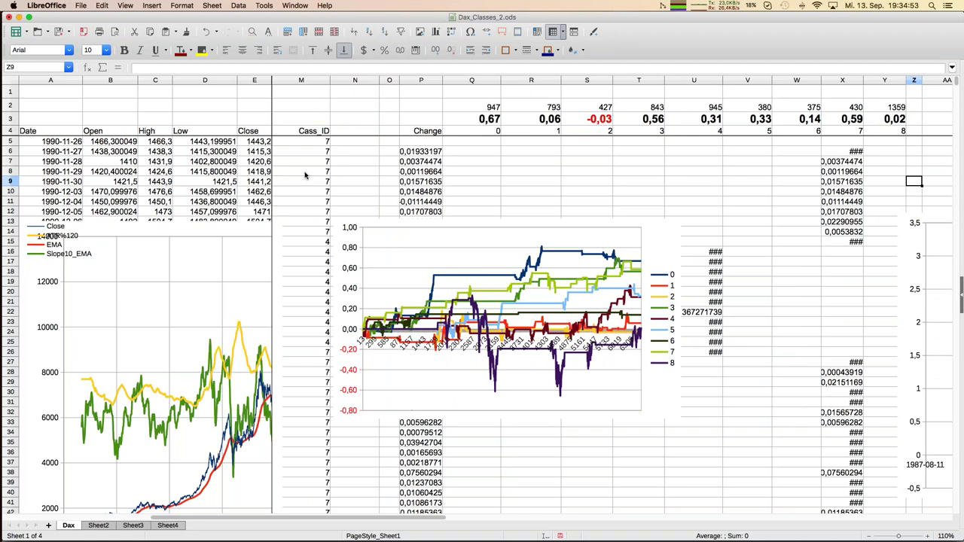
Inspect the class headers in Q4:Y4 and the conditional formulas in Q9, S10 and X8 that assign daily changes to classes
left_click(491, 184)
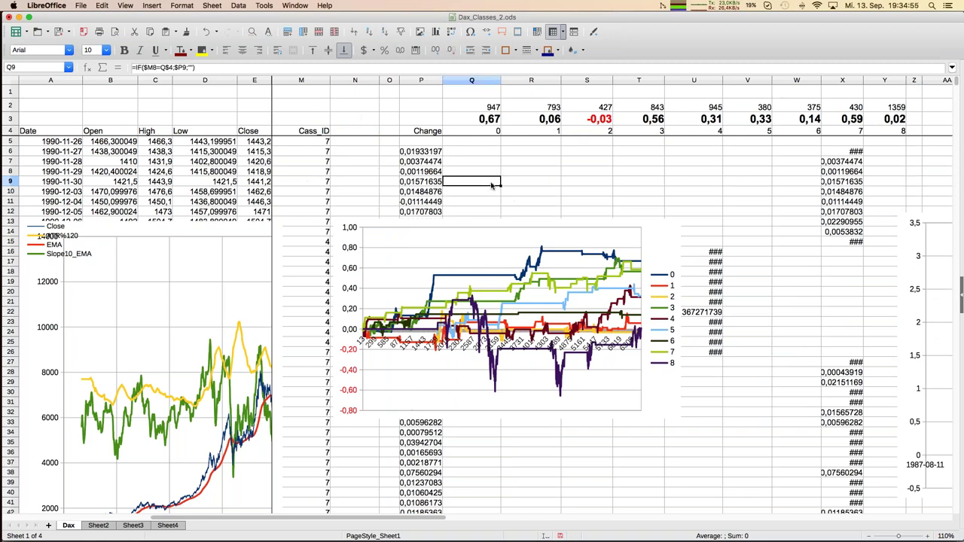
left_click_drag(484, 131, 870, 133)
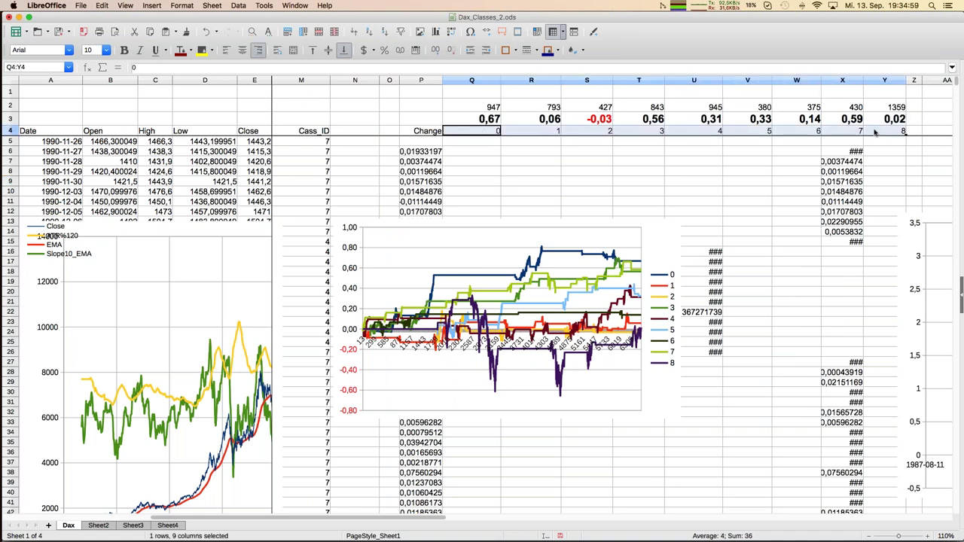
left_click(587, 193)
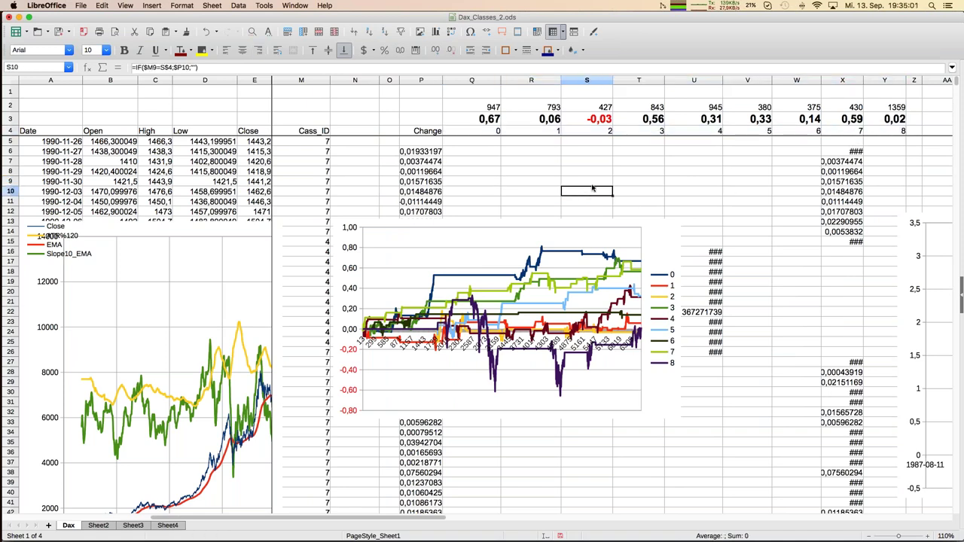
left_click(321, 173)
left_click(852, 173)
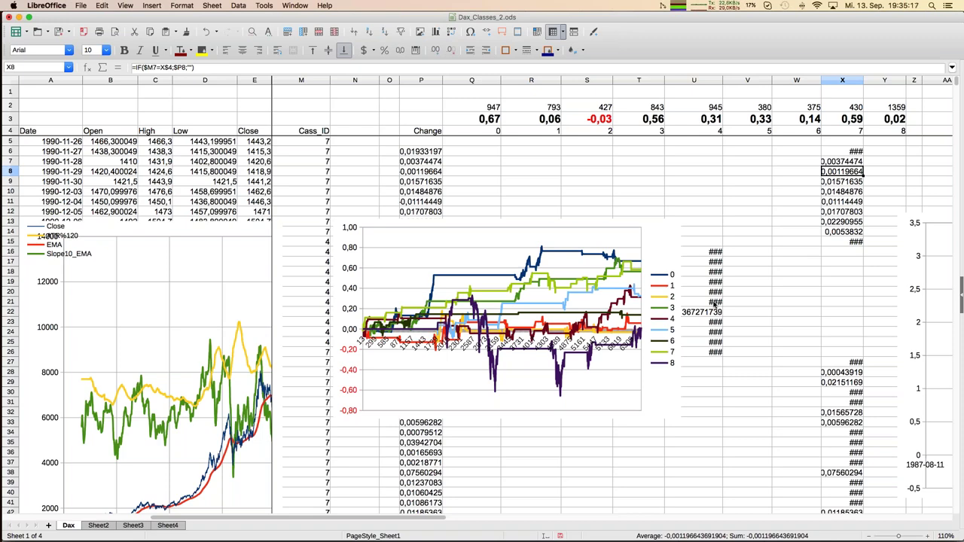
Compare the performance chart of classes 0 to 8 with the cumulative columns and the Sum_Selection chart
scroll(654, 202, "right", 1)
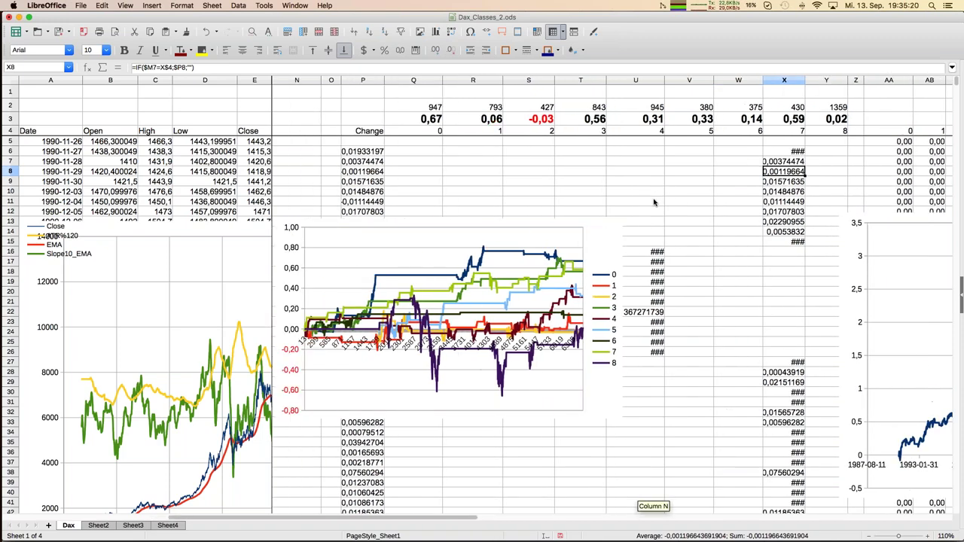
scroll(653, 201, "left", 2)
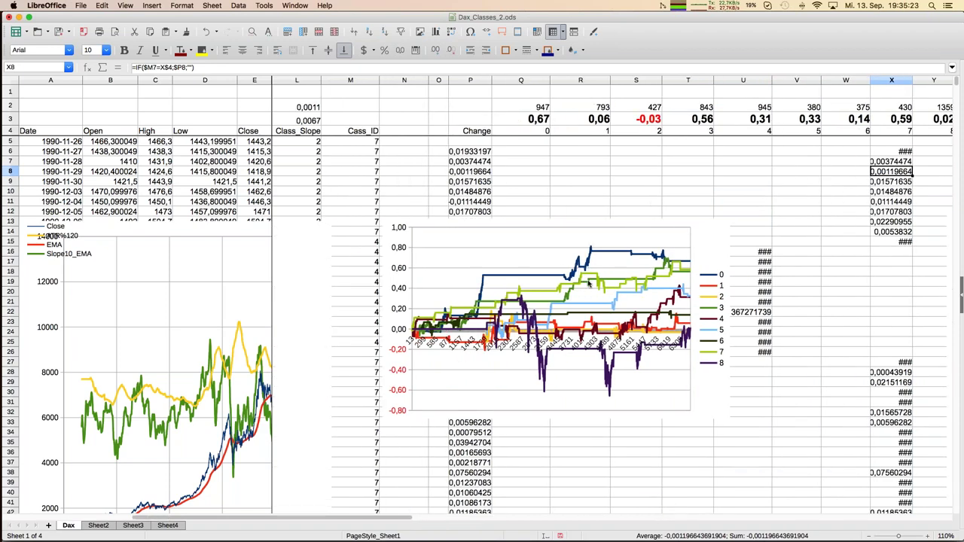
scroll(629, 213, "right", 11)
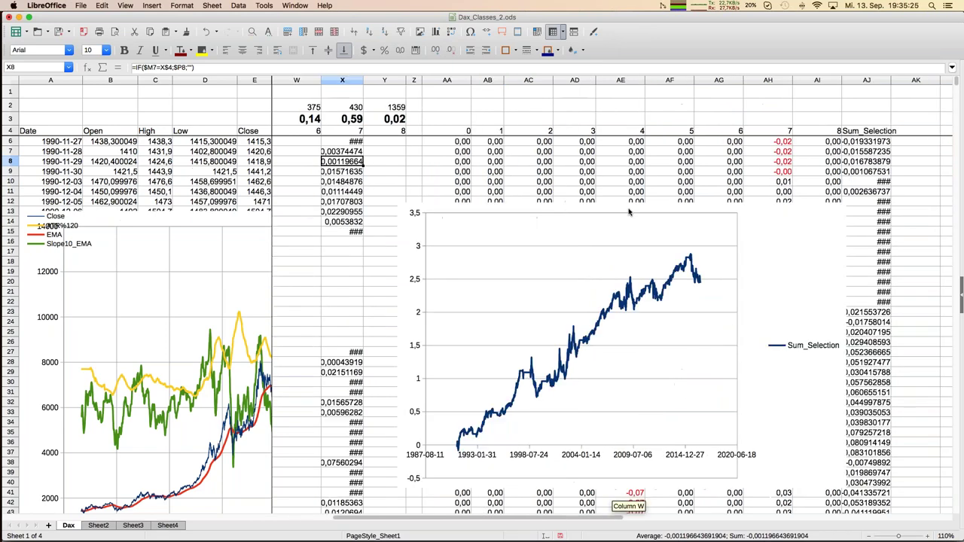
scroll(629, 212, "left", 10)
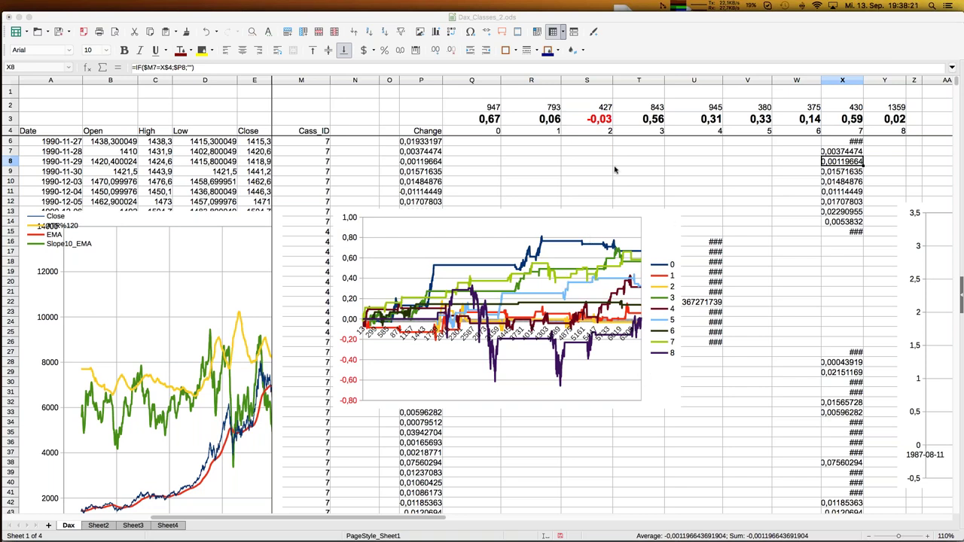
scroll(614, 170, "right", 6)
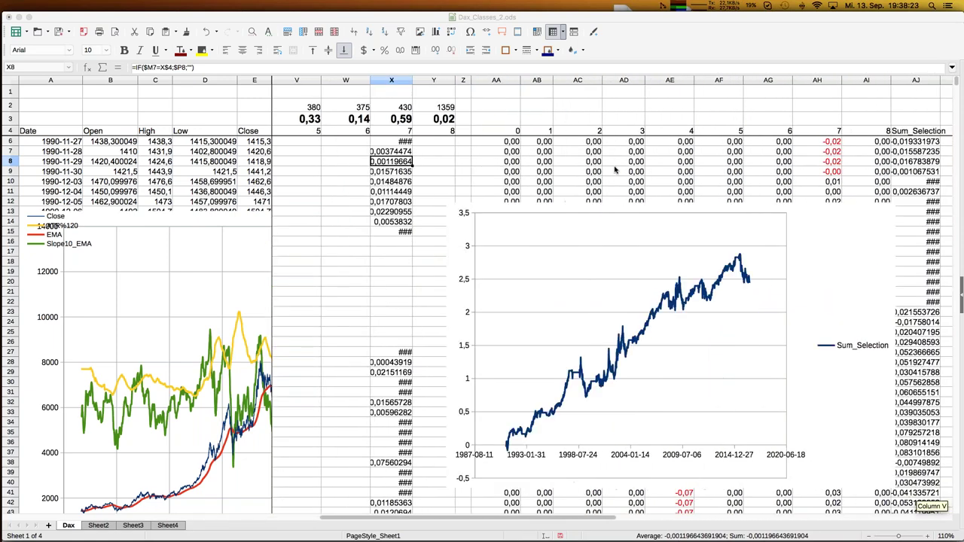
scroll(614, 170, "right", 2)
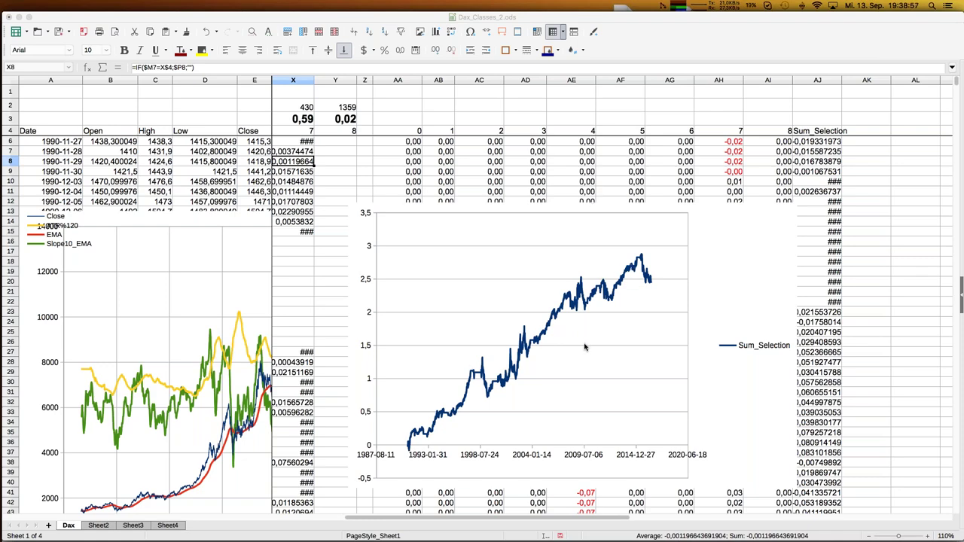
Inspect the ATR and slope class matrix on Sheet4, including F9, at 140% zoom and return to the Dax sheet
left_click(180, 526)
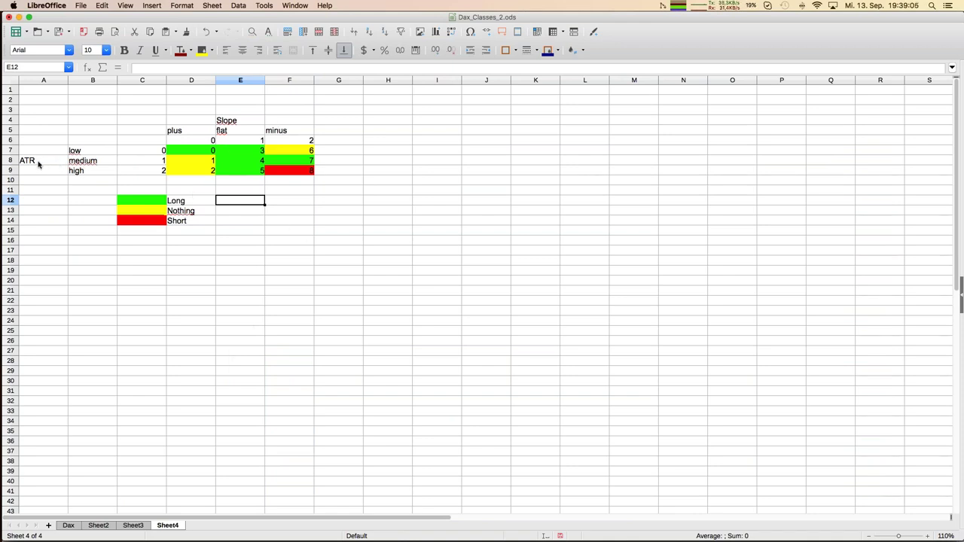
left_click(311, 172)
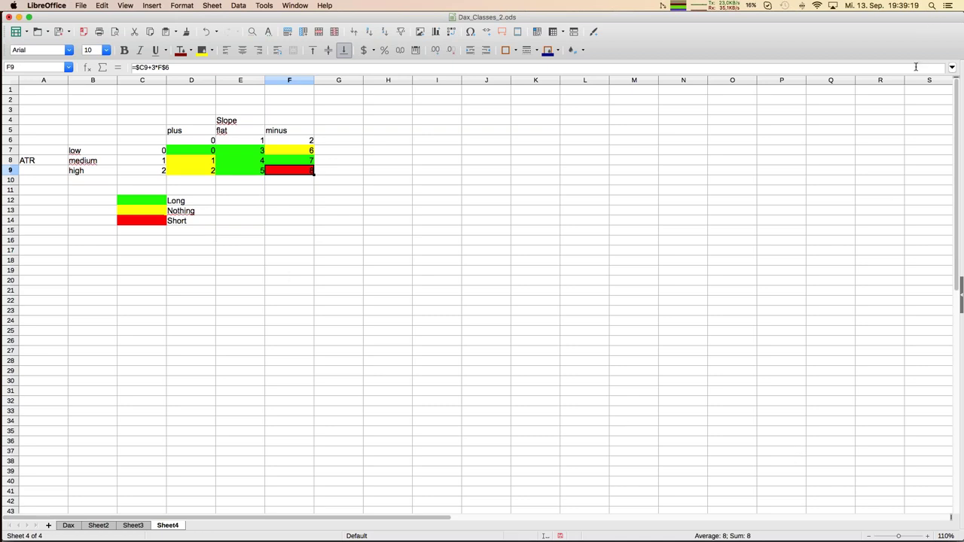
left_click(928, 536)
left_click(928, 535)
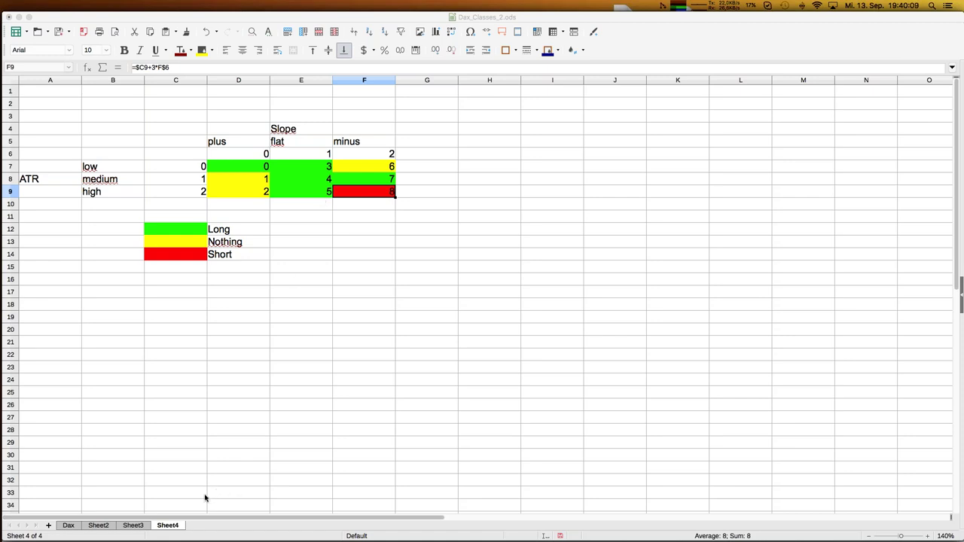
left_click(69, 525)
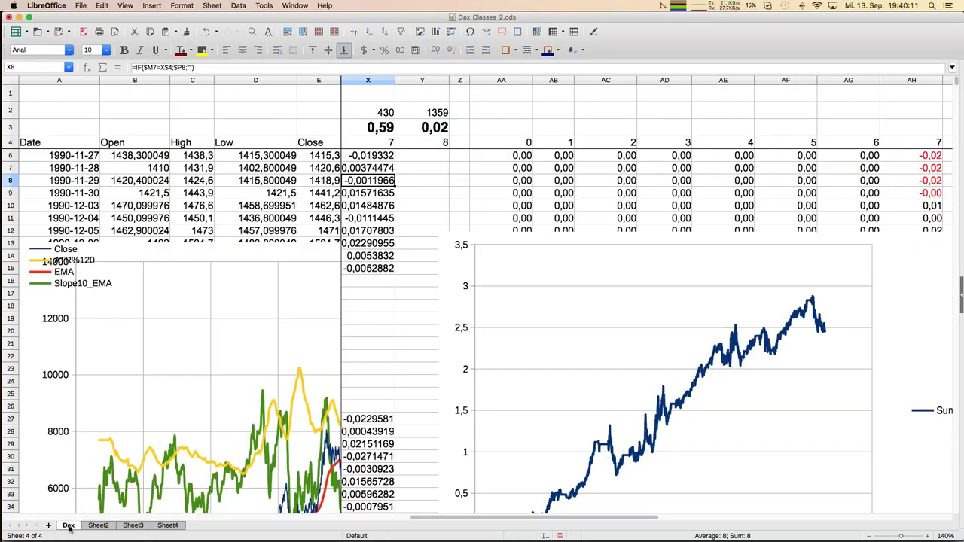
Review row 9 through the ATR%120 column, the EMA and slope chart, and the Sum_Selection chart on the Dax sheet
left_click(165, 194)
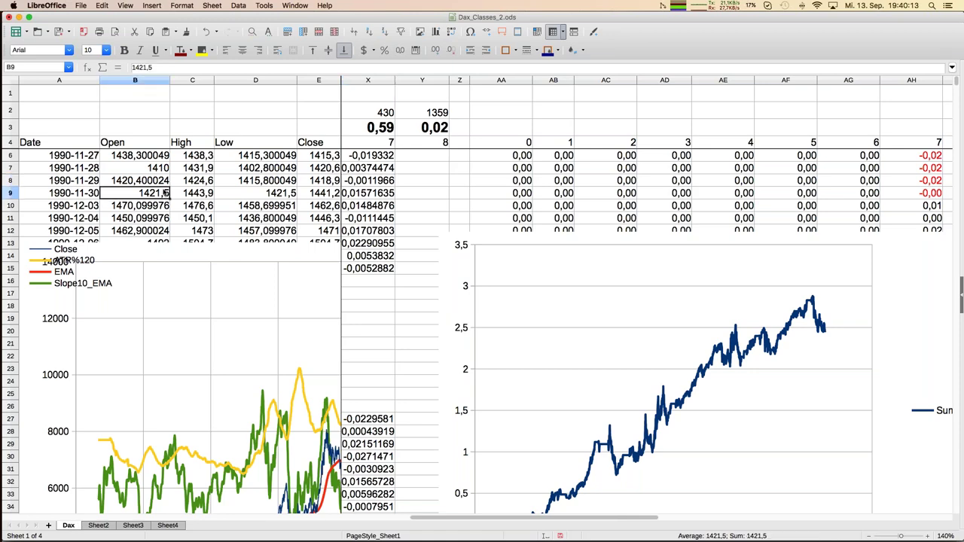
key("Right")
key("Right")
key("Right")
key("Right")
key("Right")
key("Right")
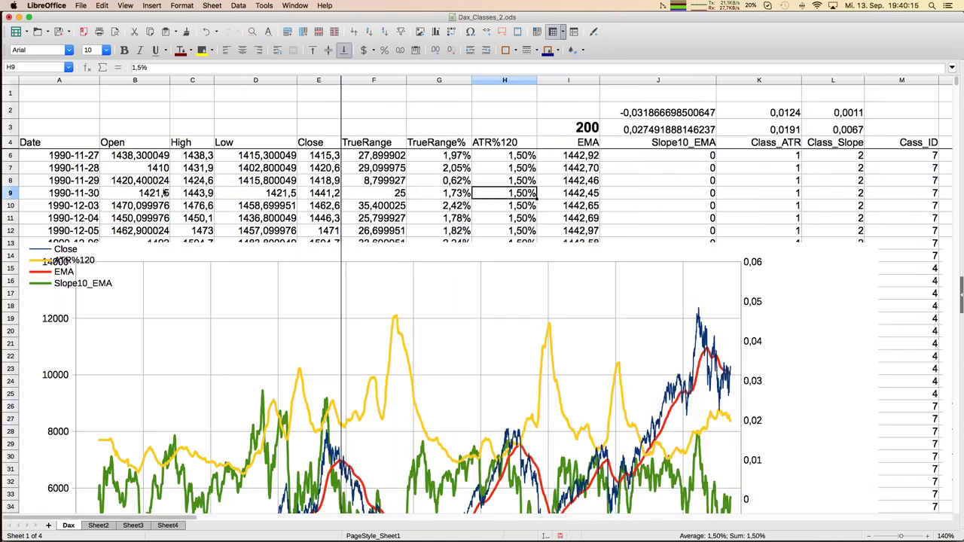
scroll(364, 344, "down", 3)
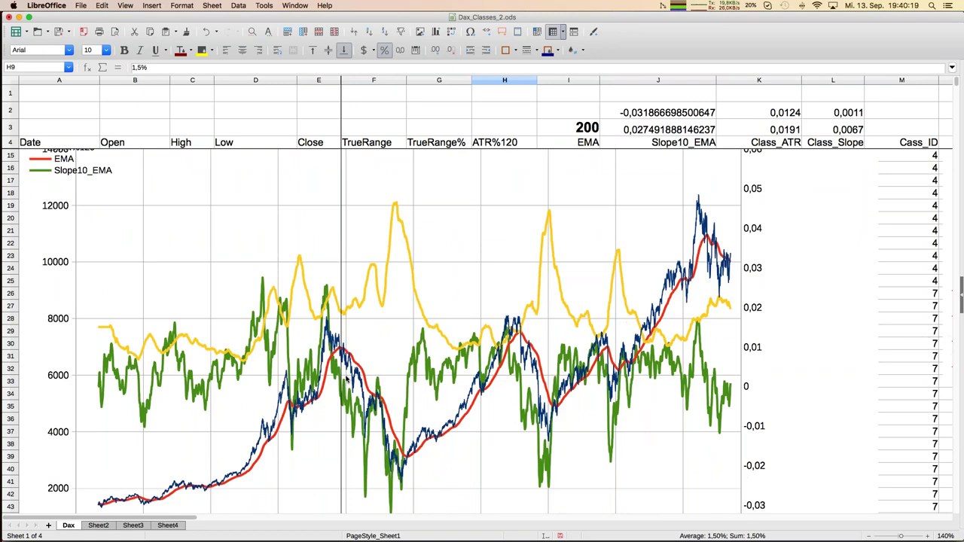
scroll(345, 379, "up", 3)
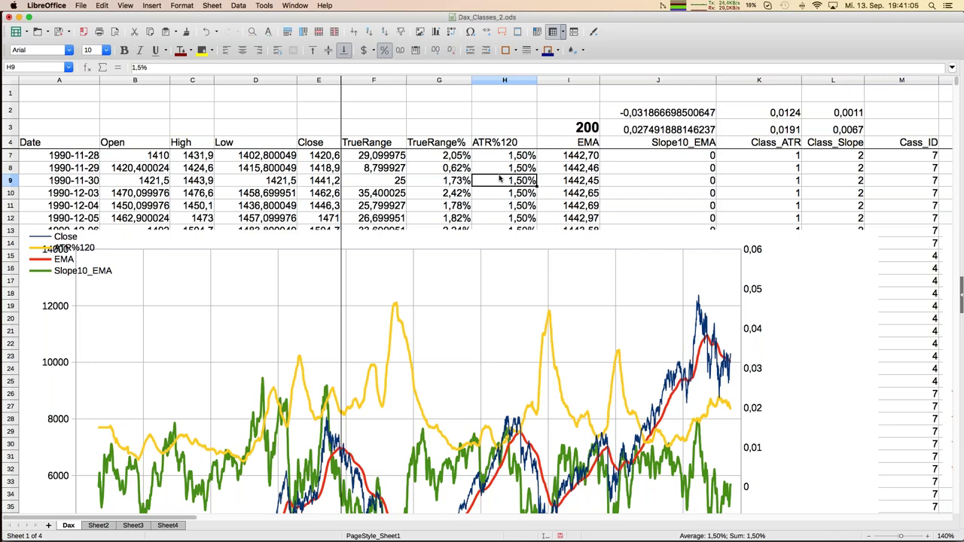
scroll(498, 179, "right", 10)
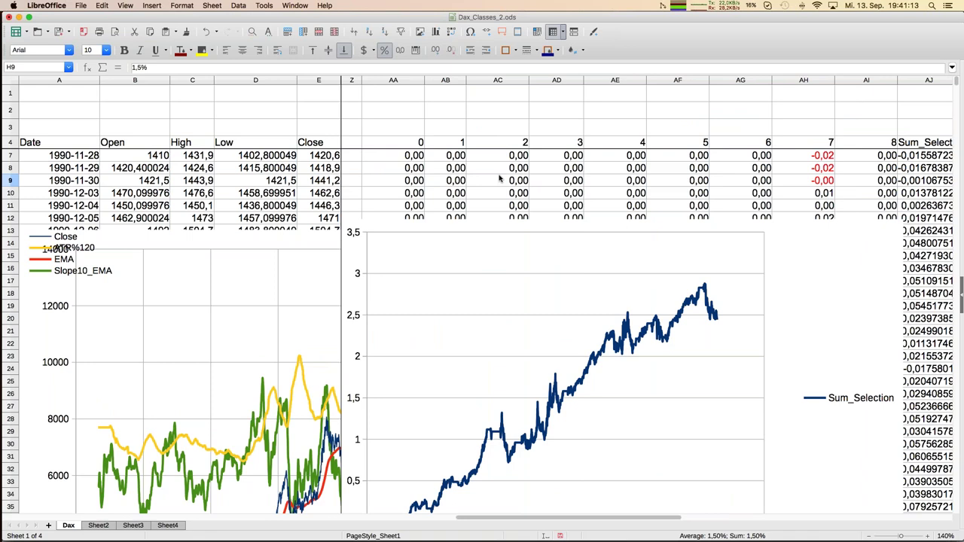
Switch to Dax_Classes_3.ods and examine the ATR%22 column, the ATR and slope chart, and the Cass_ID chart below it
left_click(293, 6)
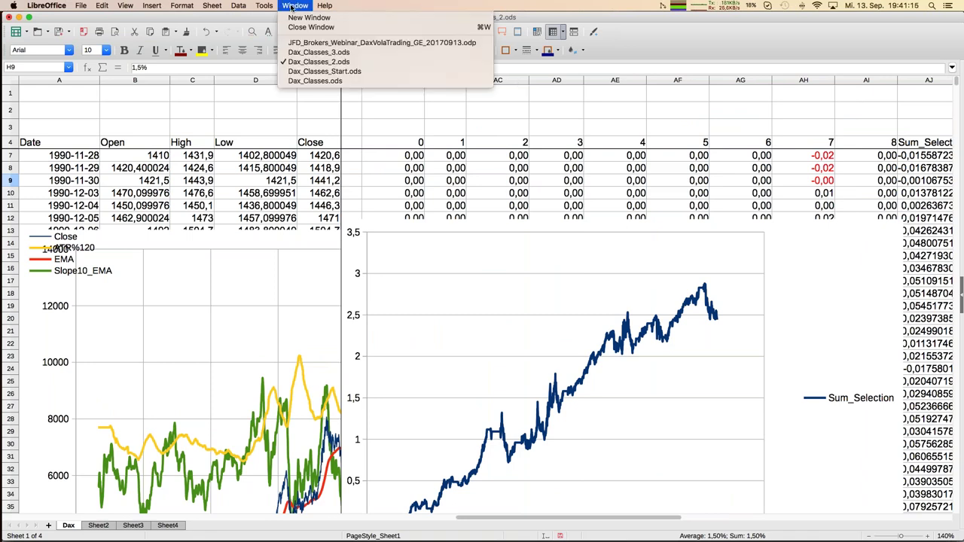
left_click(300, 52)
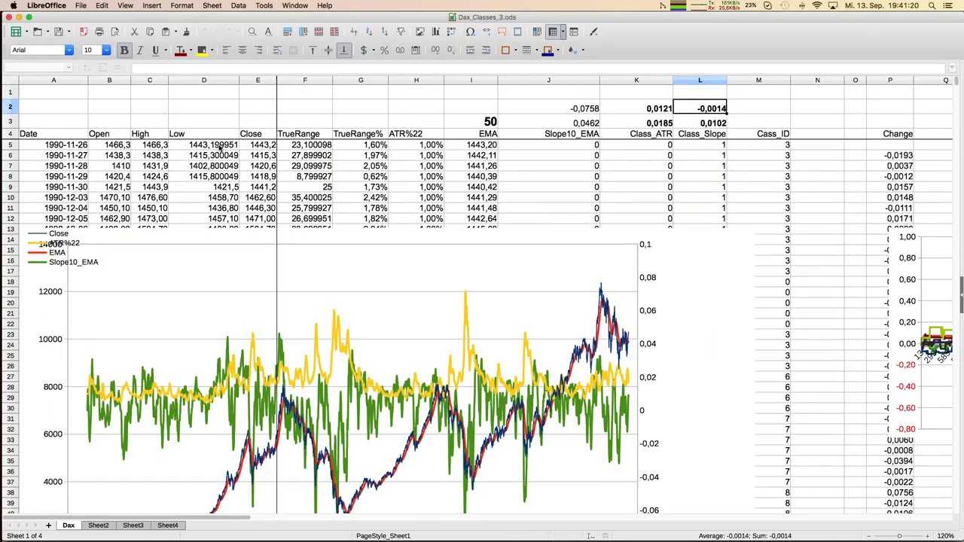
left_click(219, 127)
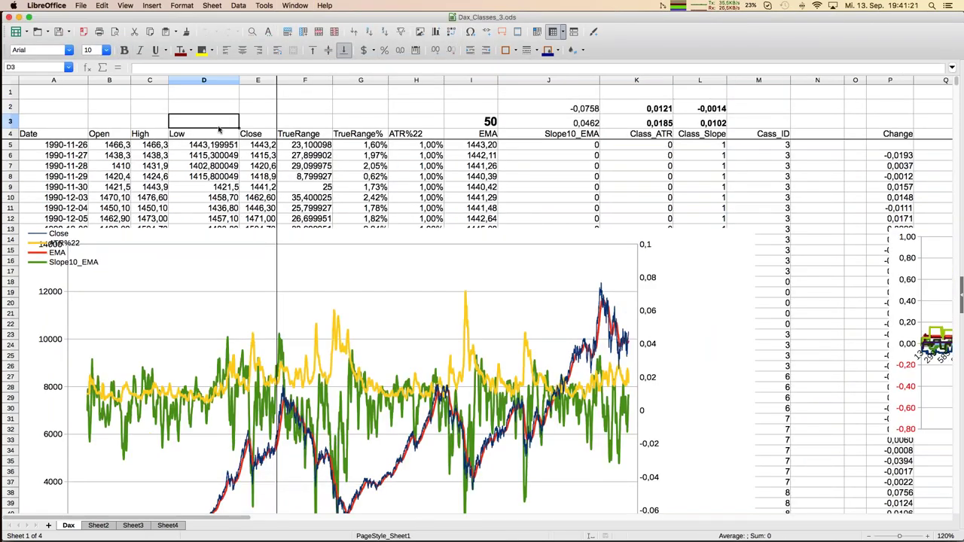
left_click(422, 135)
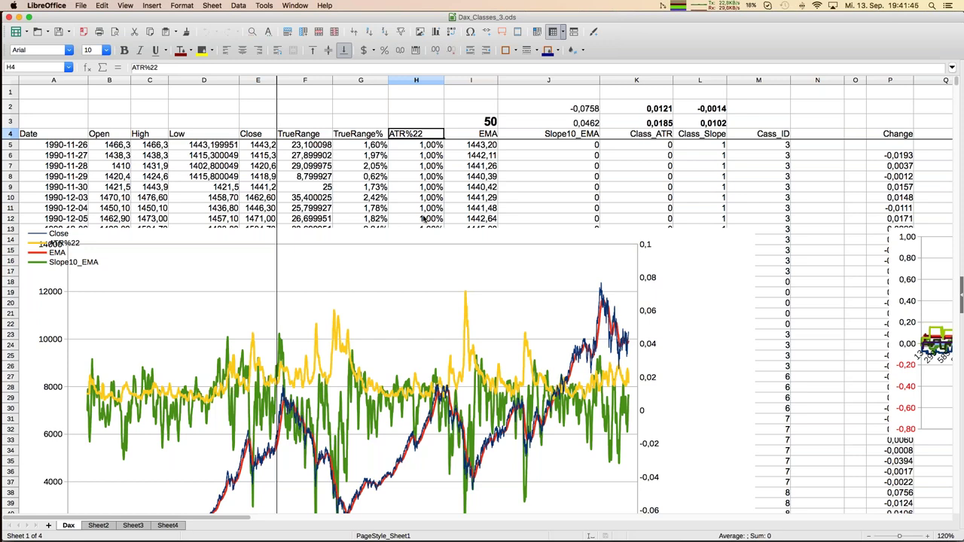
scroll(485, 206, "down", 1)
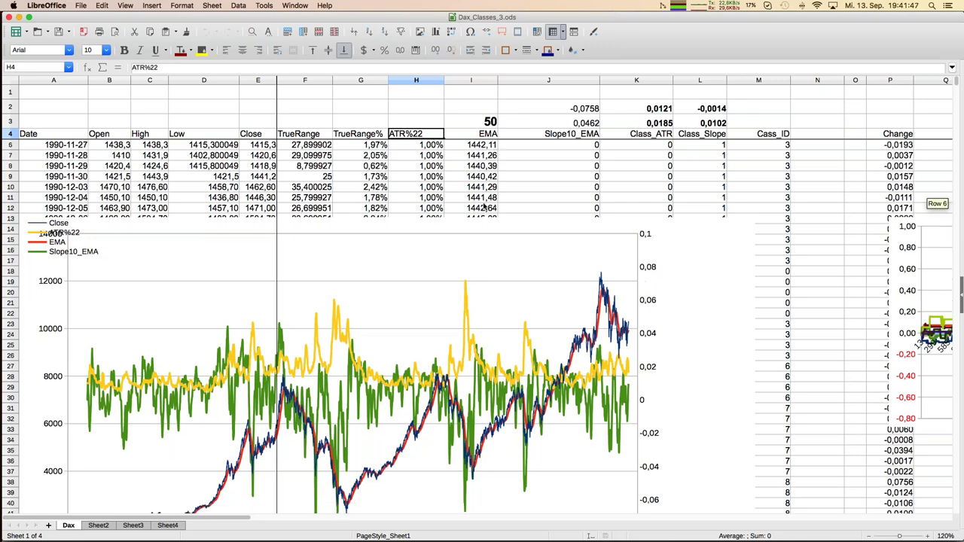
scroll(485, 207, "down", 4)
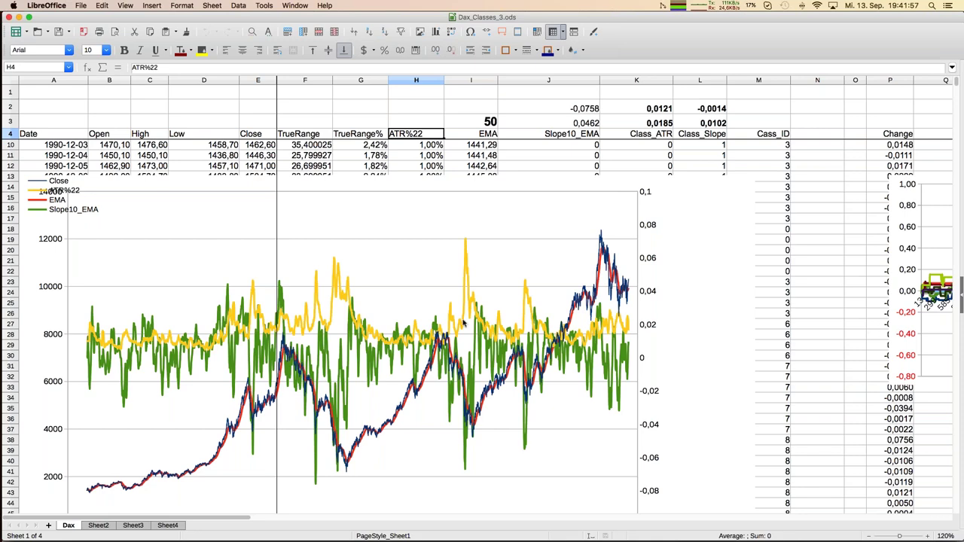
scroll(463, 324, "down", 12)
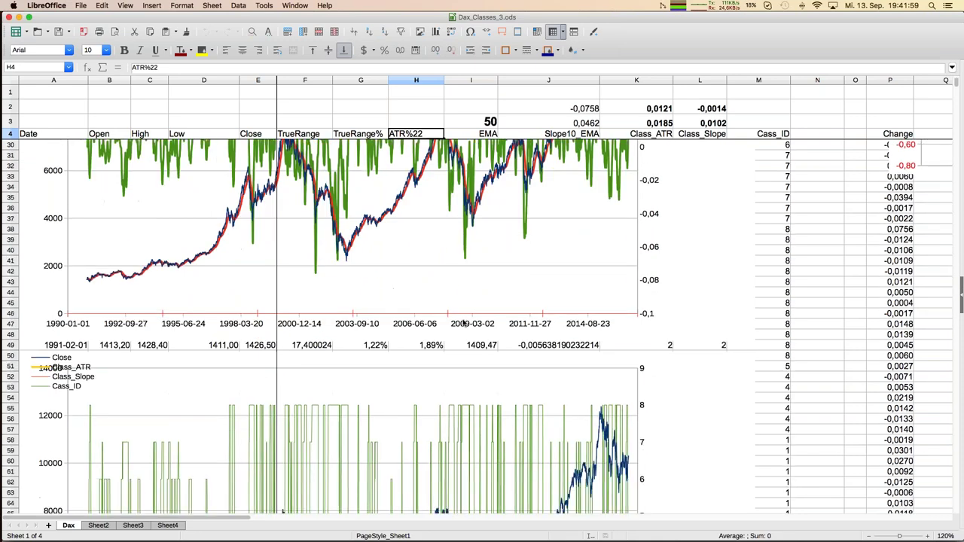
scroll(463, 324, "down", 3)
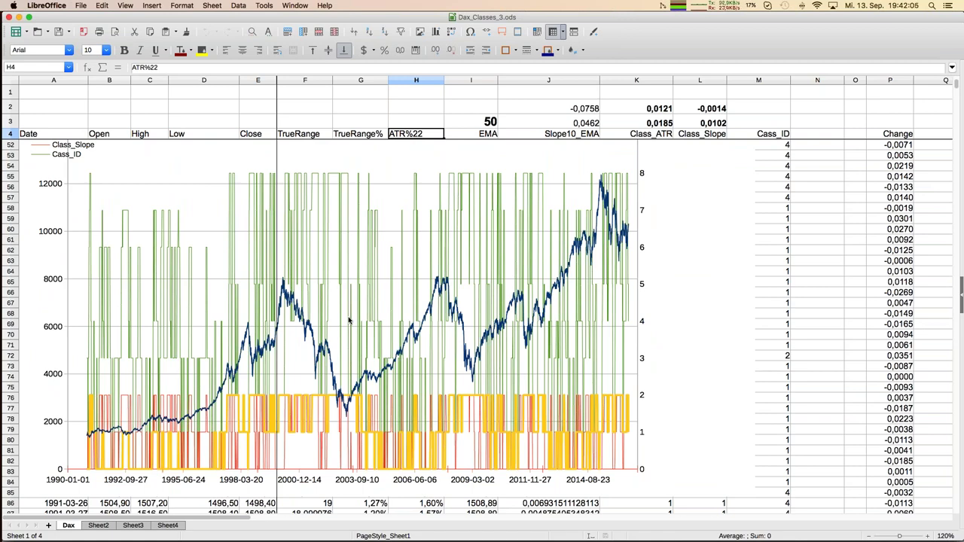
Compare the performance chart of classes 0 to 8 with the Sum_Selection chart, and inspect the long, short and nothing matrix on Sheet4
scroll(349, 320, "up", 12)
scroll(349, 320, "right", 2)
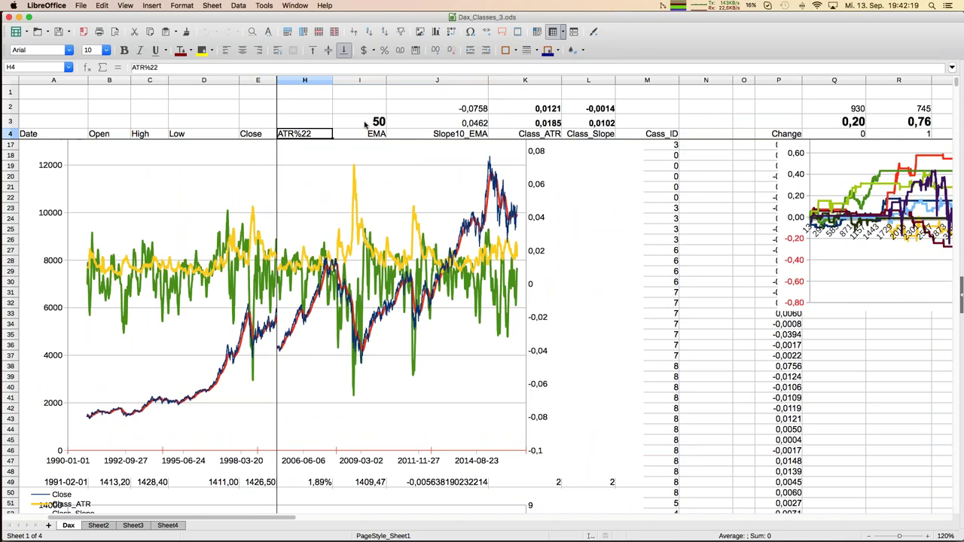
scroll(364, 128, "right", 6)
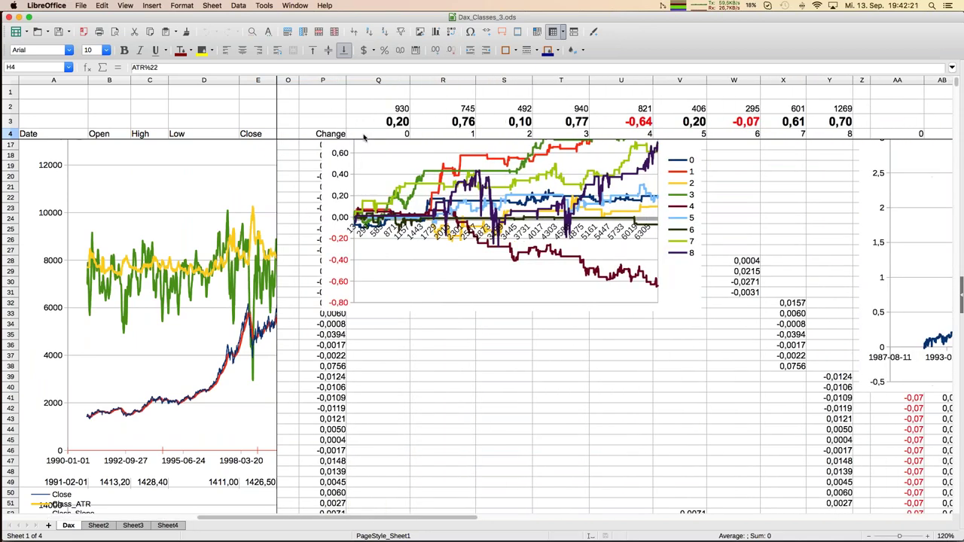
scroll(371, 190, "up", 4)
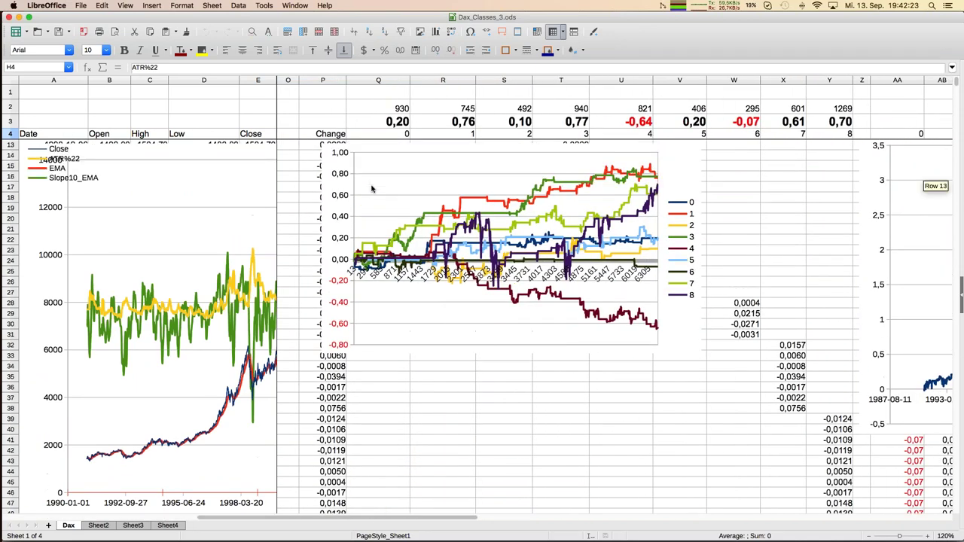
scroll(371, 189, "up", 1)
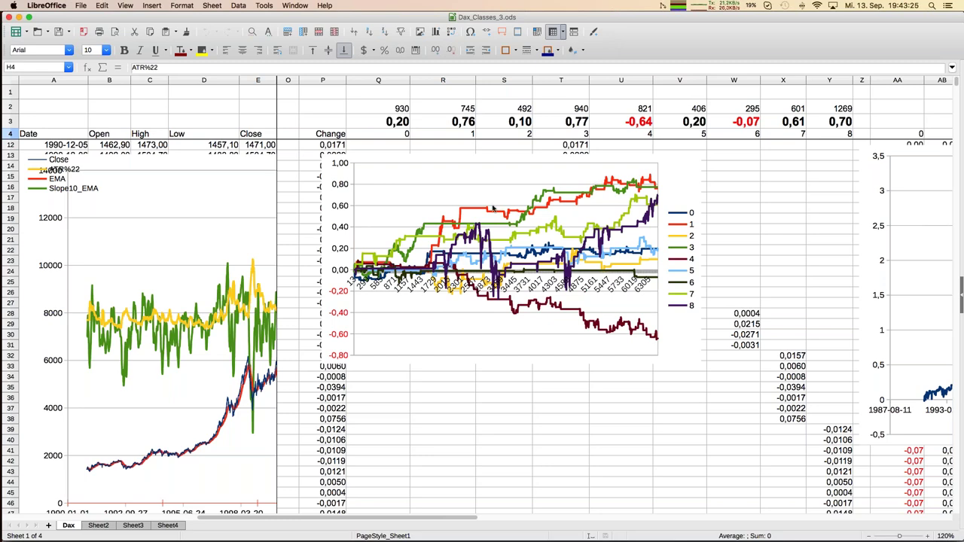
scroll(637, 239, "right", 5)
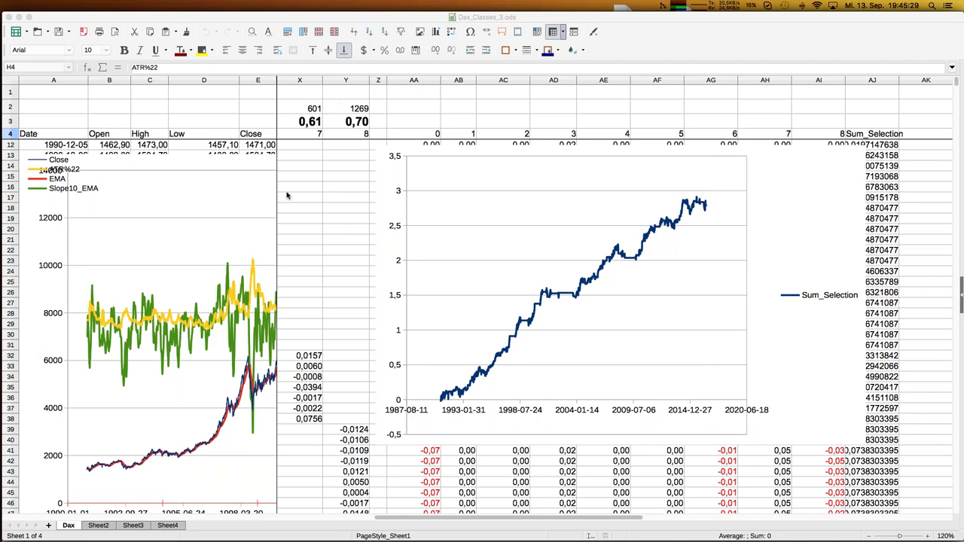
left_click(168, 526)
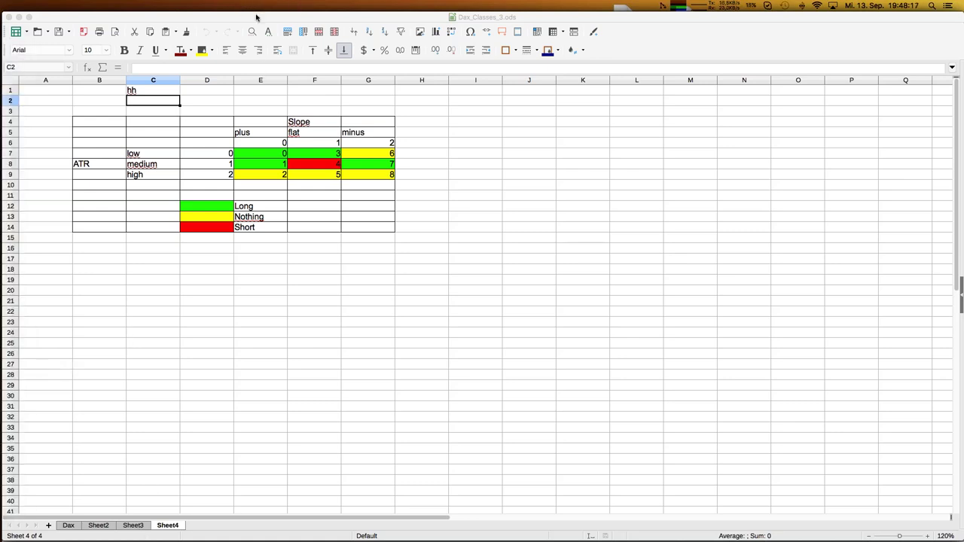
left_click(85, 259)
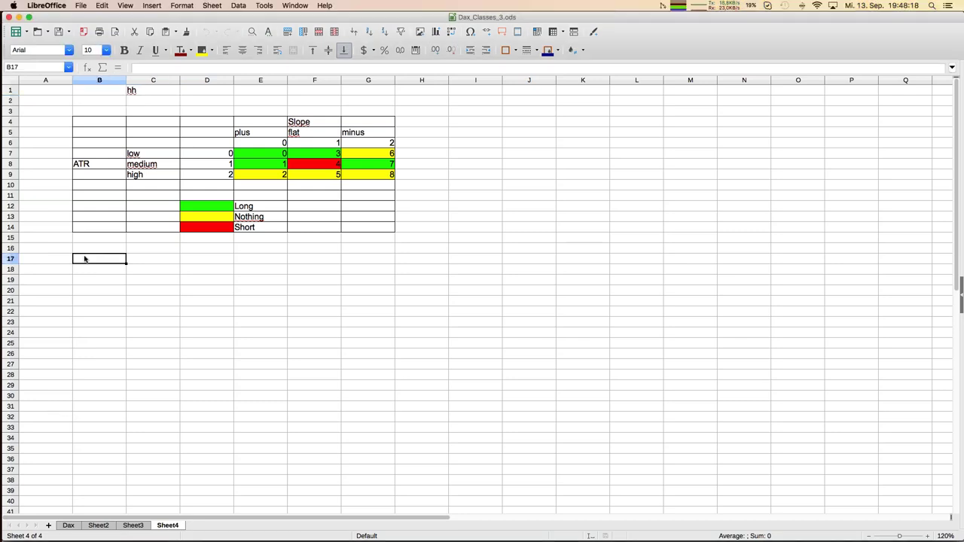
Switch to the JFD_Brokers_Webinar_DaxVolaTrading presentation and review the EMA-50 and ATR-22 result slide, ending on the summary slide 9
left_click(303, 8)
left_click(312, 43)
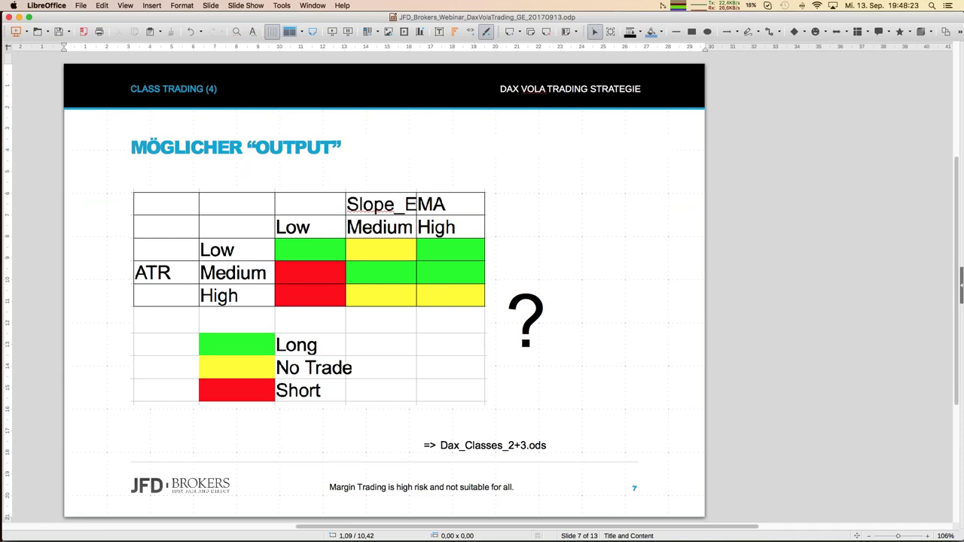
key("Page_Down")
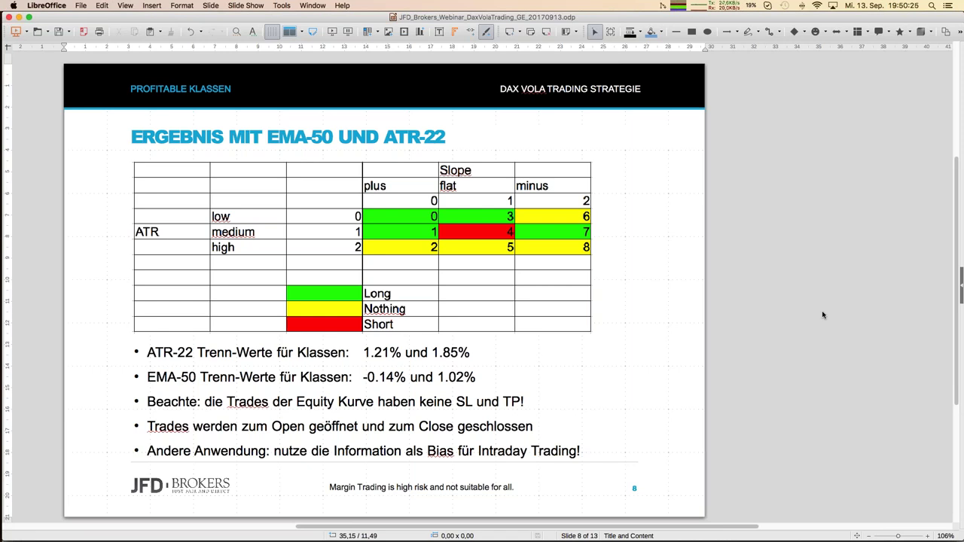
key("Page_Down")
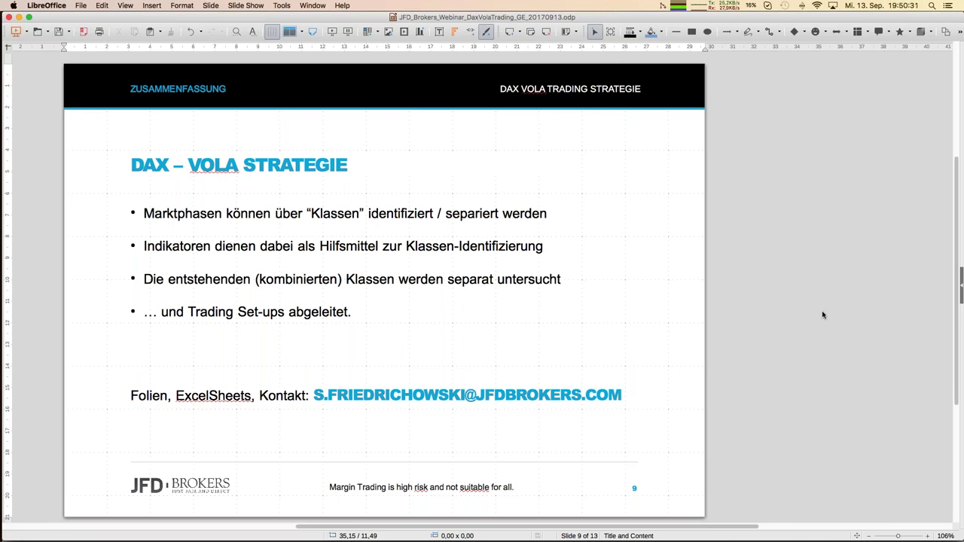
key("Page_Up")
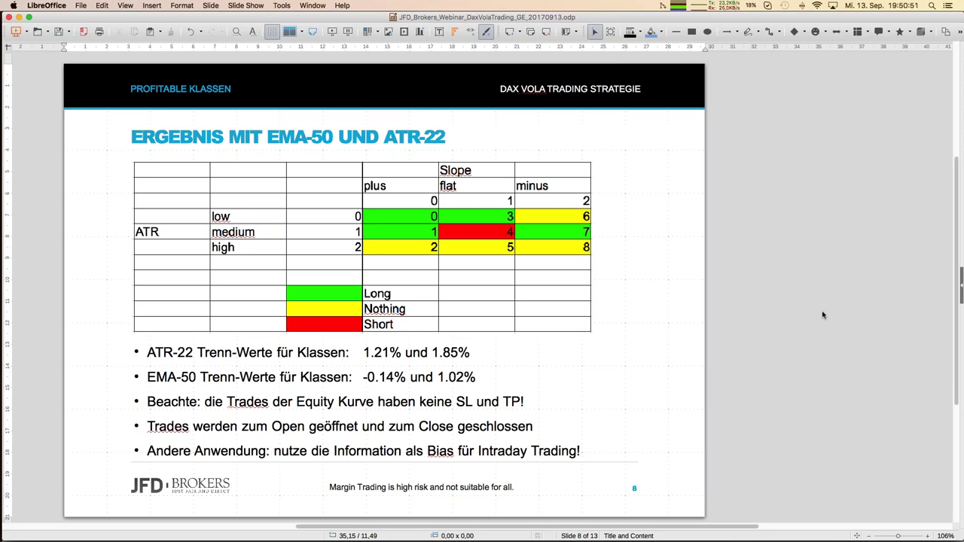
key("Page_Down")
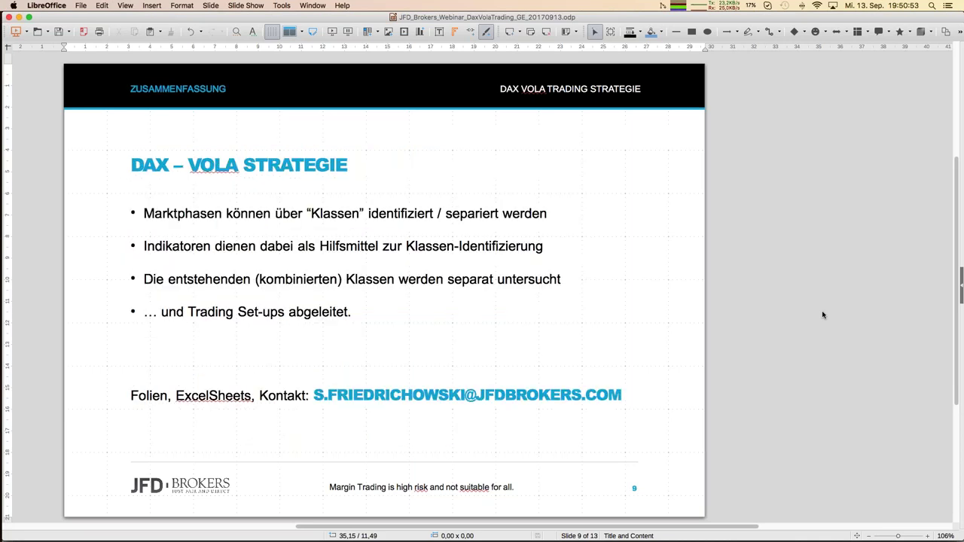
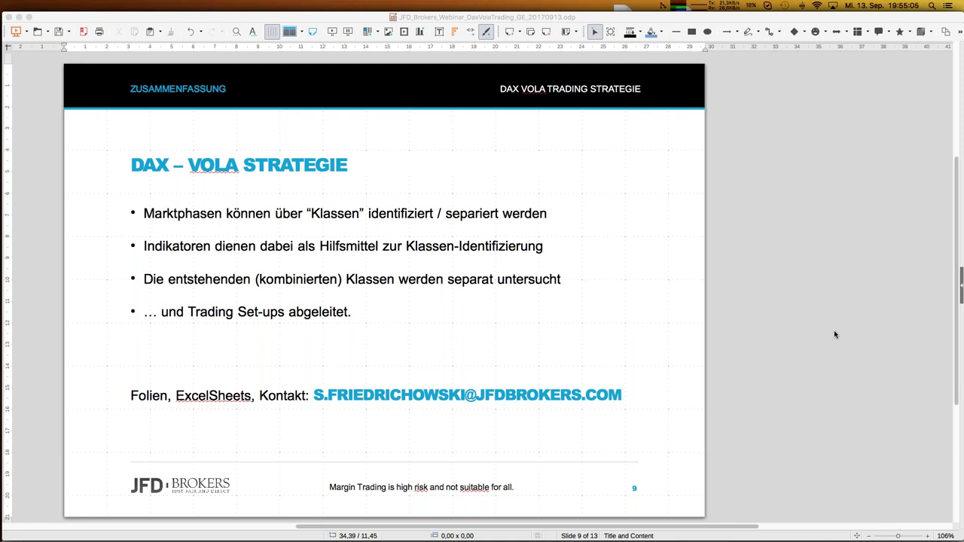
Switch to MetaTrader 4 and enlarge the .DE30Cash M15 chart window over most of the chart workspace
mouse_move(3, 263)
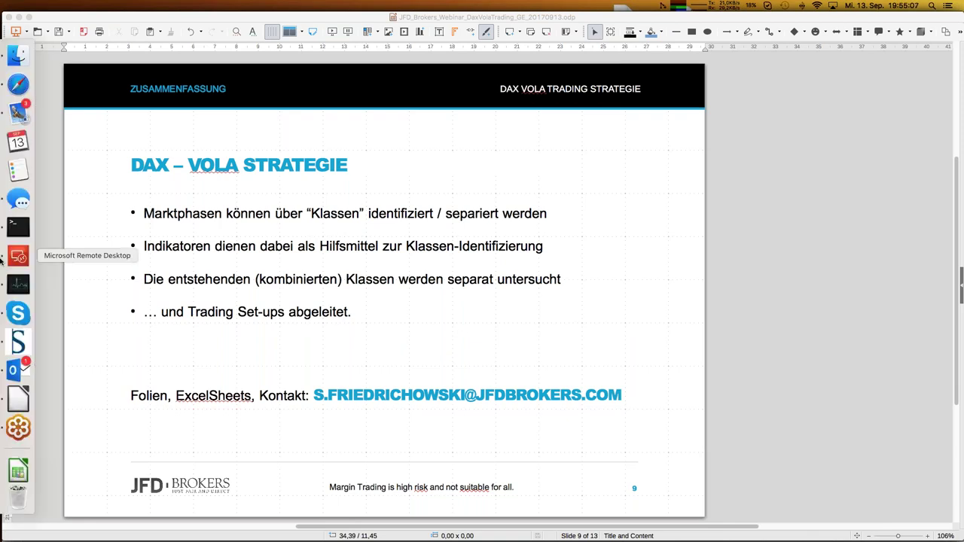
left_click(19, 344)
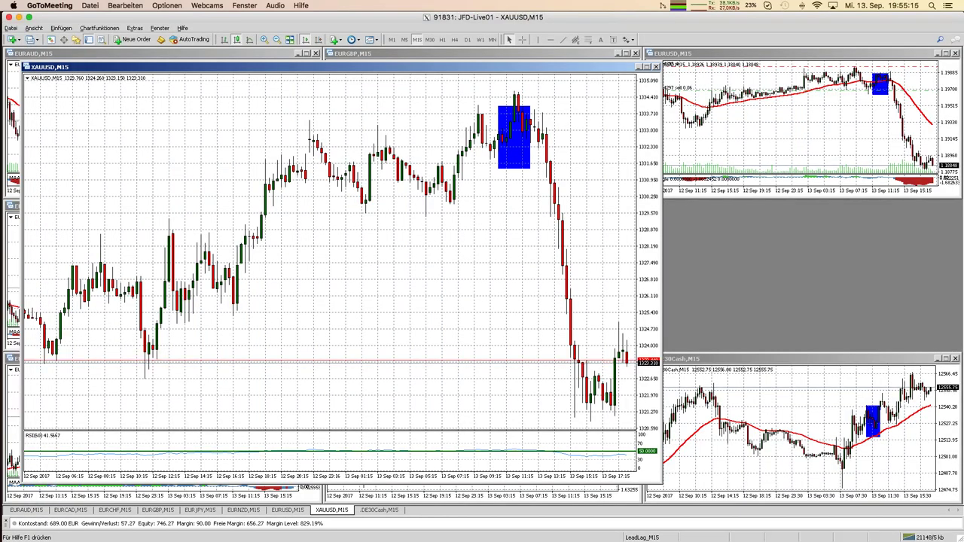
key("ctrl+F6")
left_click_drag(245, 109, 97, 65)
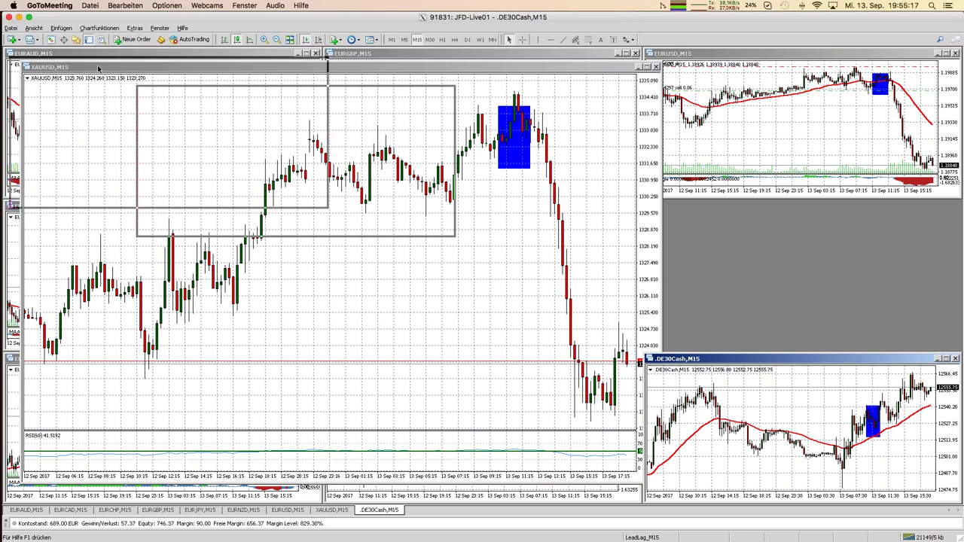
left_click_drag(328, 209, 701, 488)
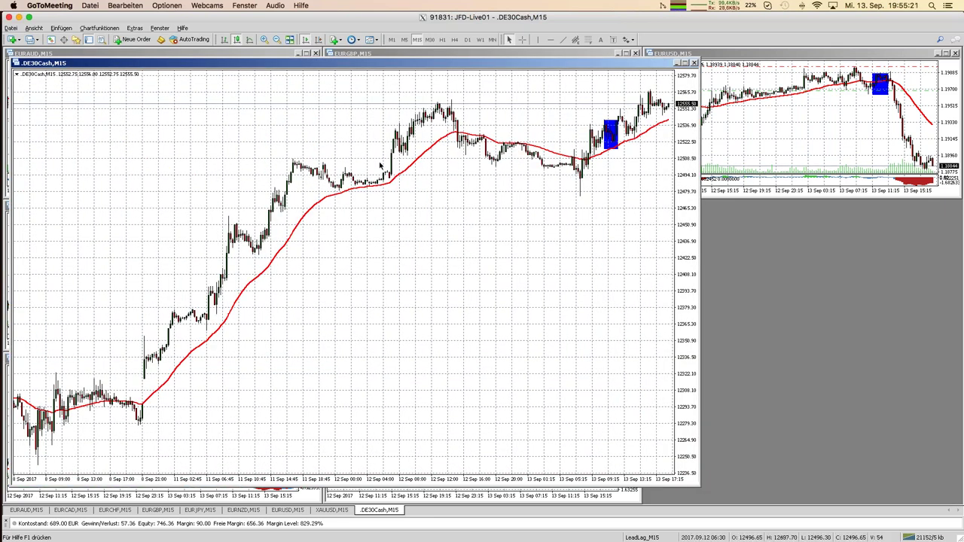
Show the Navigator with the accounts list collapsed, and add the ATR indicator with period 22 to the .DE30Cash M15 chart
left_click(76, 39)
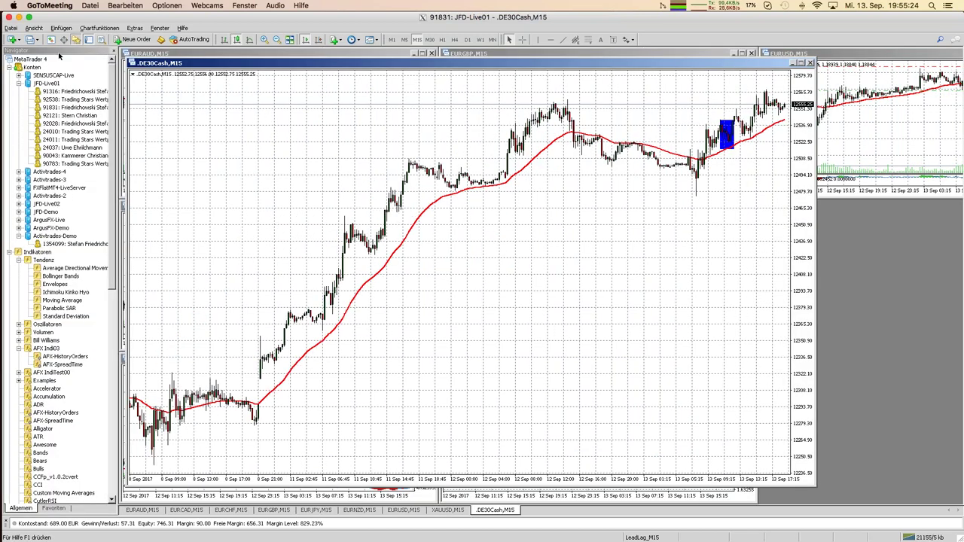
left_click(9, 67)
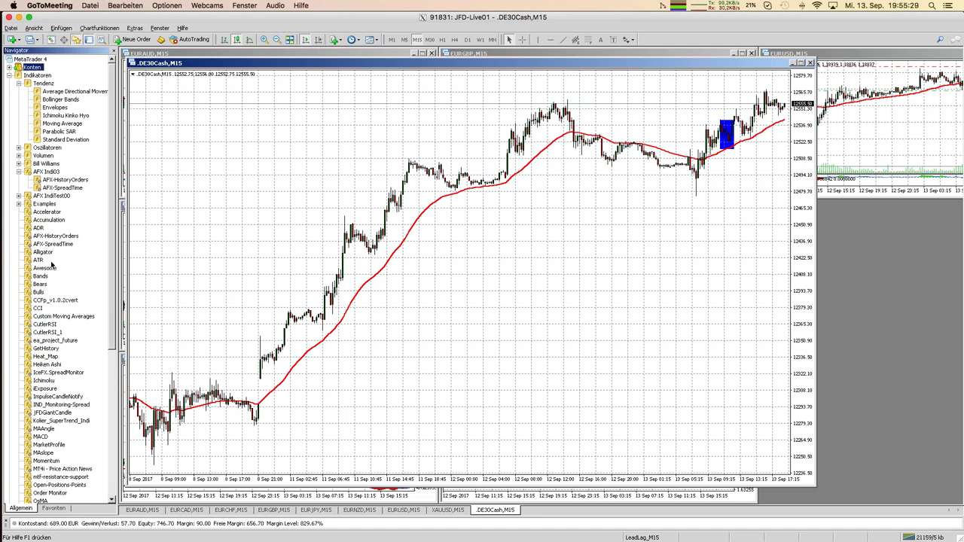
left_click_drag(38, 260, 462, 282)
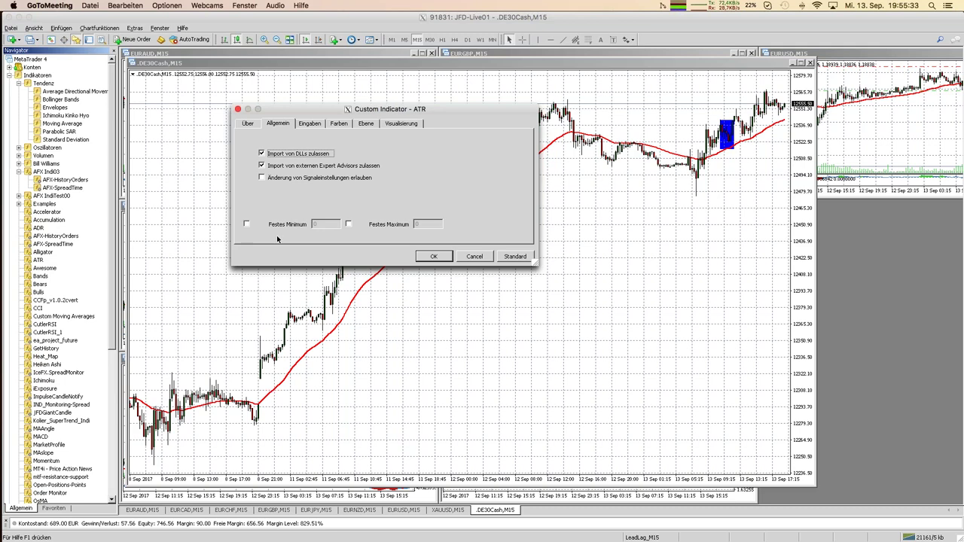
left_click(315, 125)
left_click(373, 148)
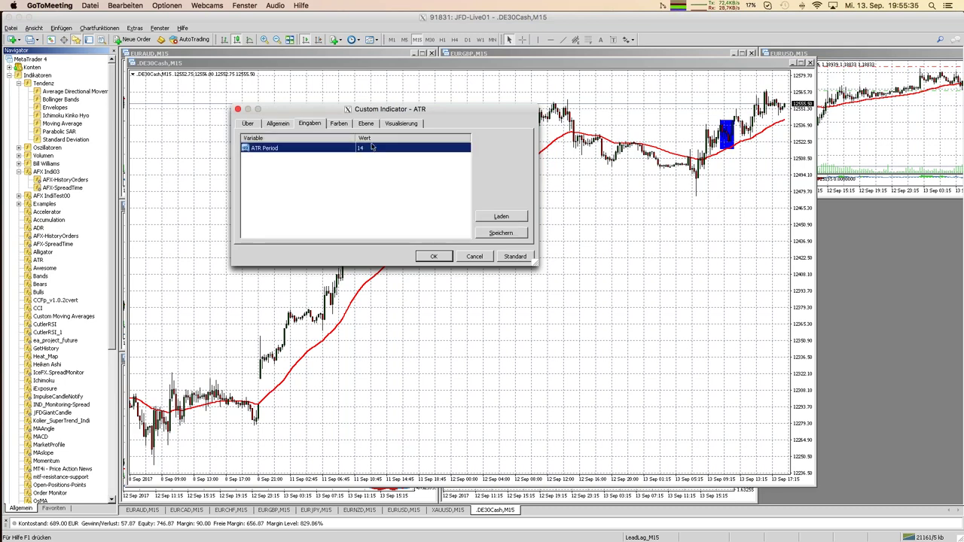
left_click(373, 148)
type("22")
left_click(434, 256)
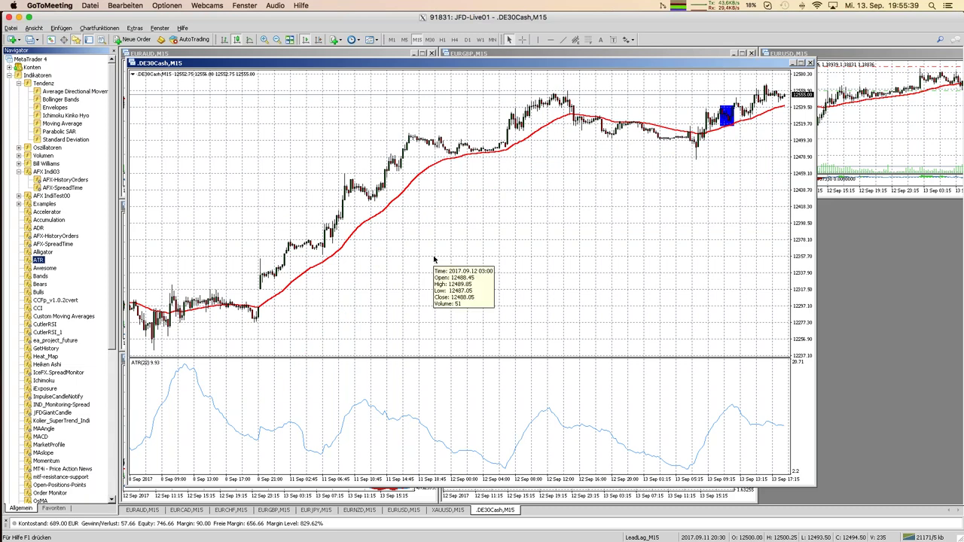
Set the period of the red moving average on the .DE30Cash M15 chart to 50
right_click(433, 171)
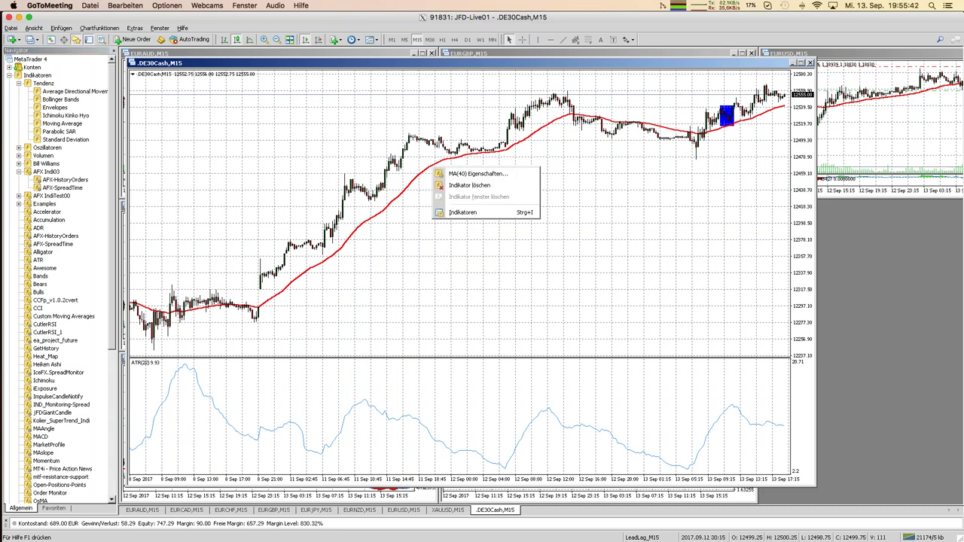
left_click(464, 177)
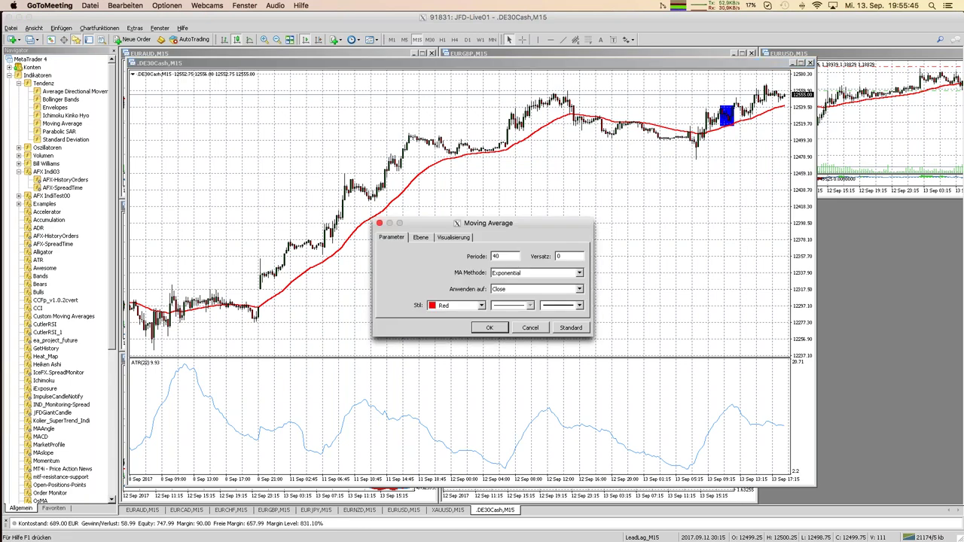
key("BackSpace")
key("BackSpace")
type("50")
key("Return")
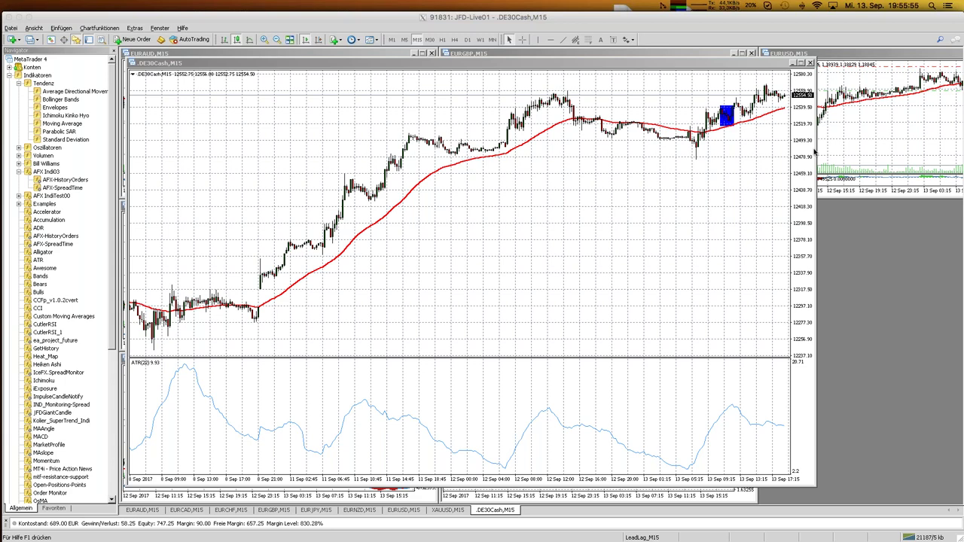
Zoom in on the .DE30Cash M15 candles and inspect the latest point of the red moving average
scroll(813, 153, "up", 2)
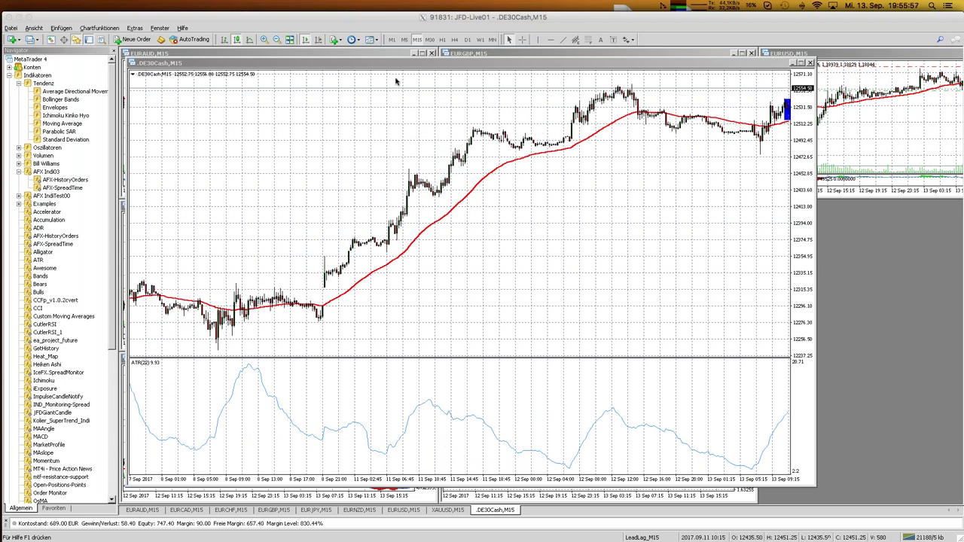
left_click(264, 39)
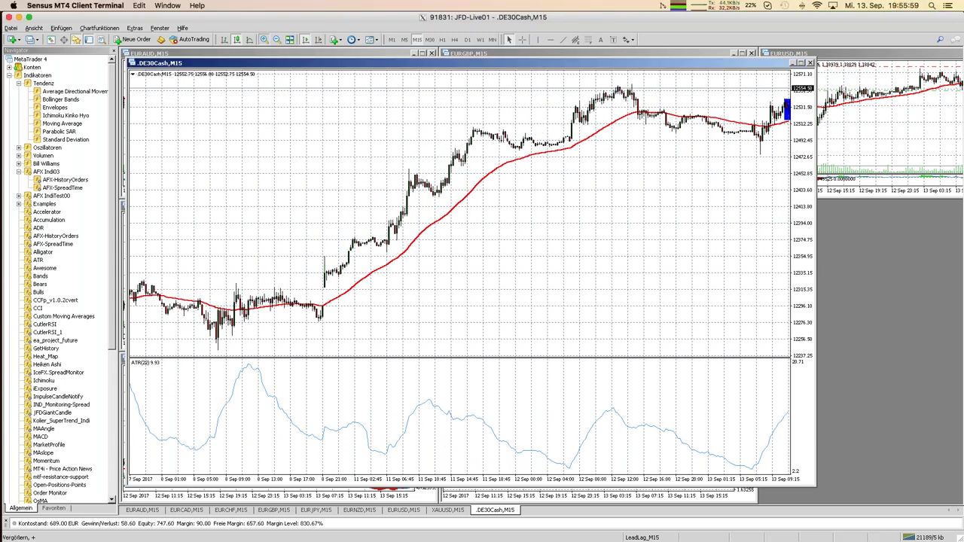
left_click(264, 39)
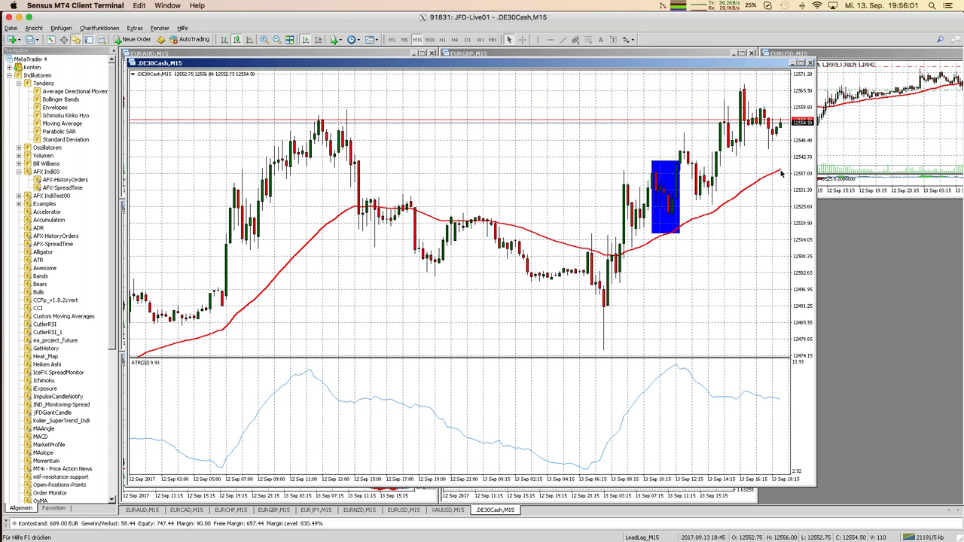
mouse_move(781, 173)
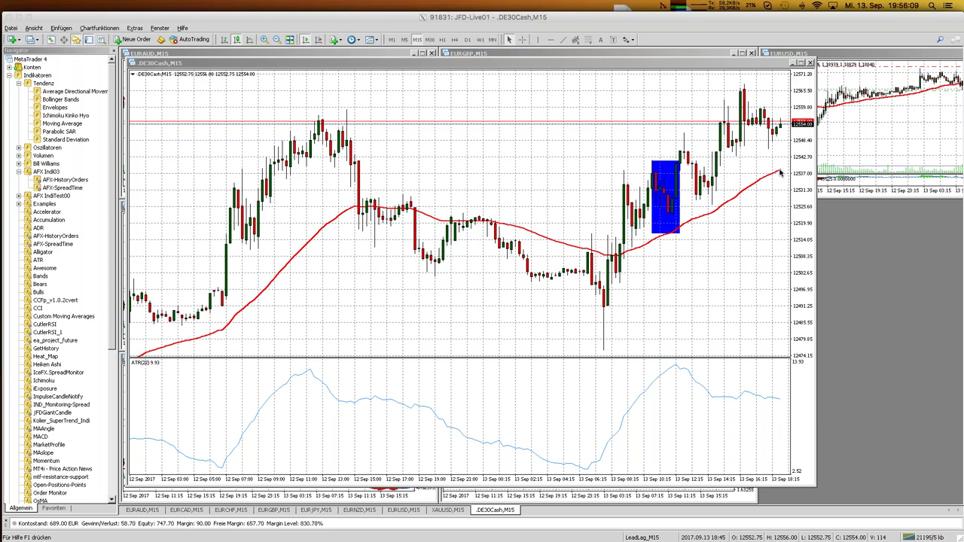
left_click(781, 173)
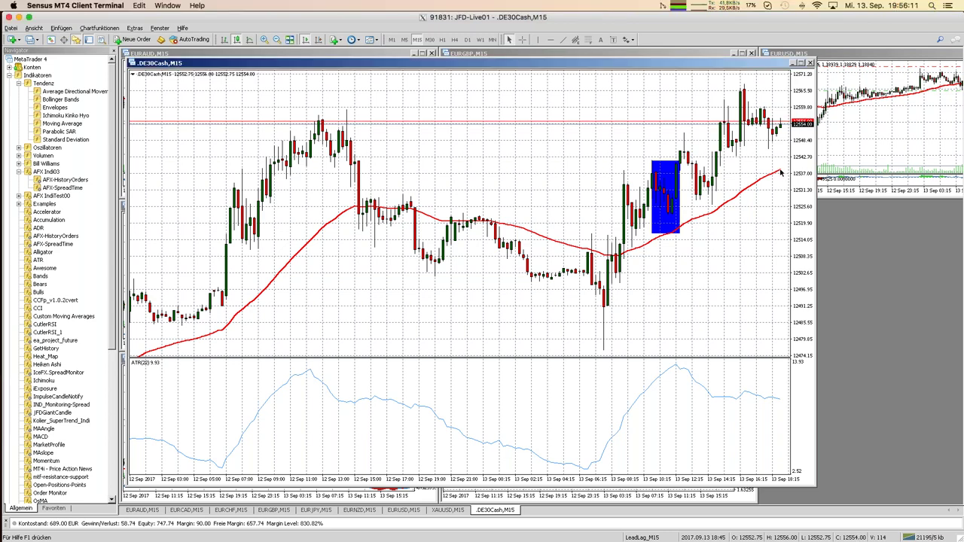
mouse_move(781, 173)
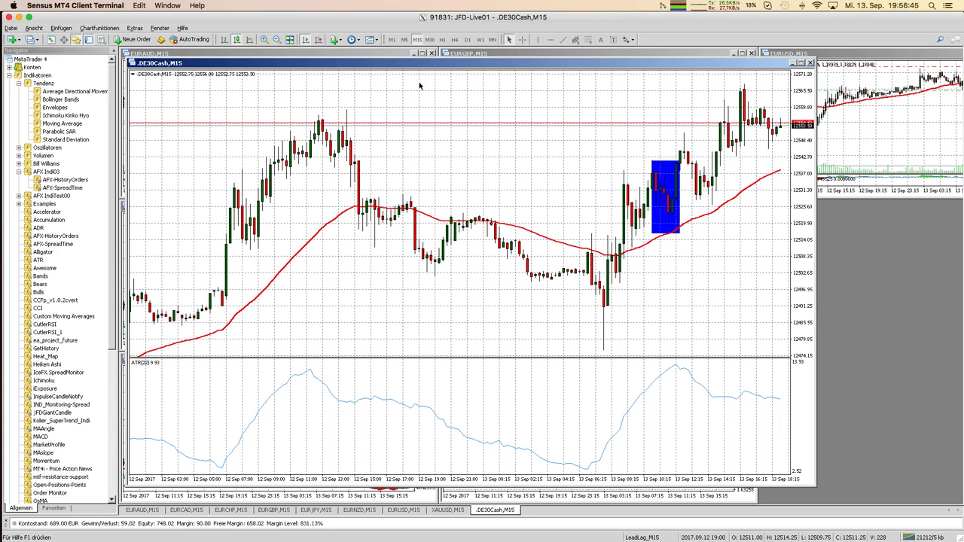
Change the .DE30Cash chart to the daily timeframe and check the latest moving average and ATR values
left_click(468, 39)
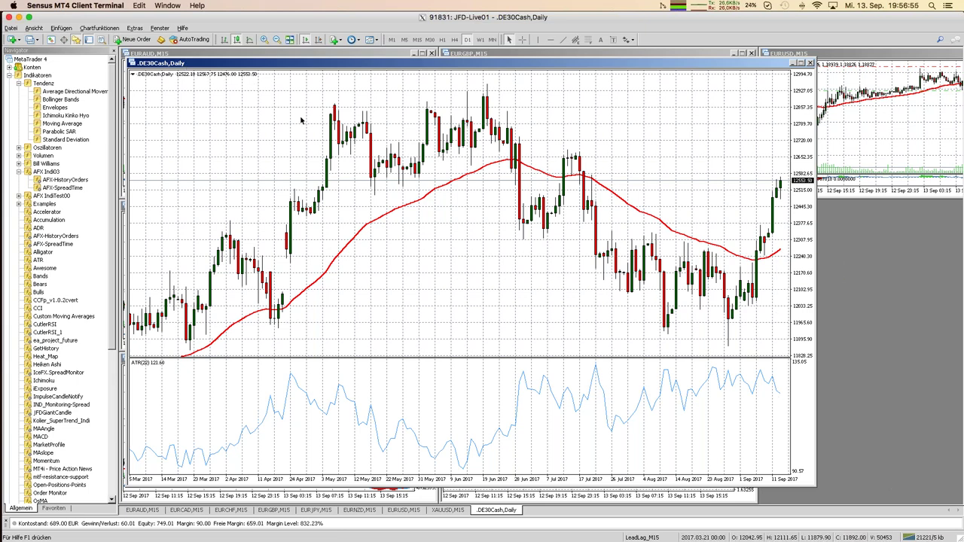
mouse_move(782, 256)
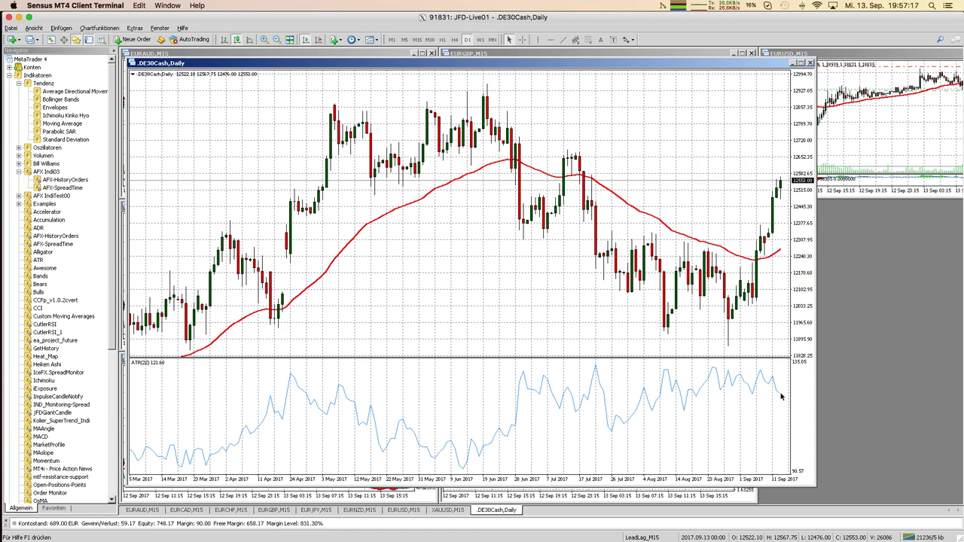
mouse_move(781, 397)
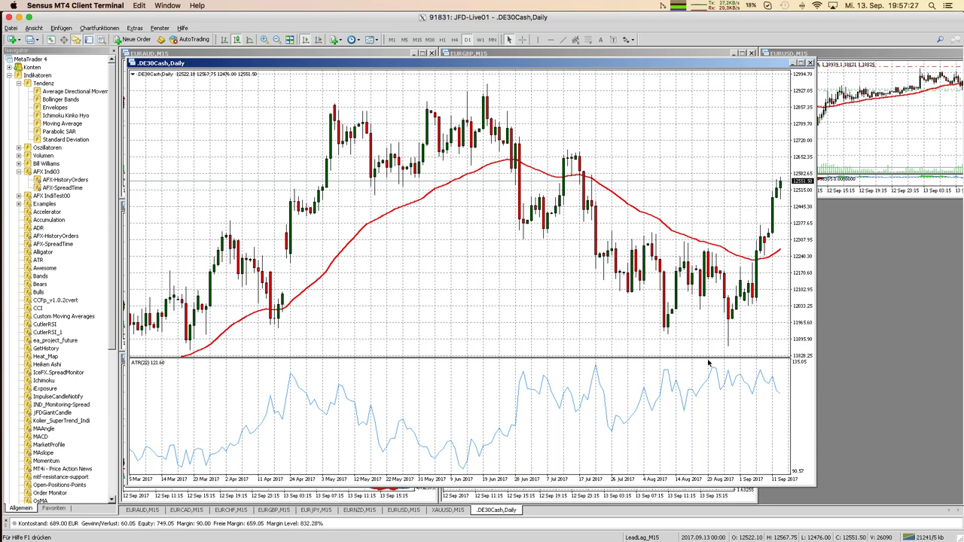
Switch to the LibreOffice presentation, review the EMA-50 and ATR-22 class thresholds on slide 8, and return to MetaTrader 4
mouse_move(4, 260)
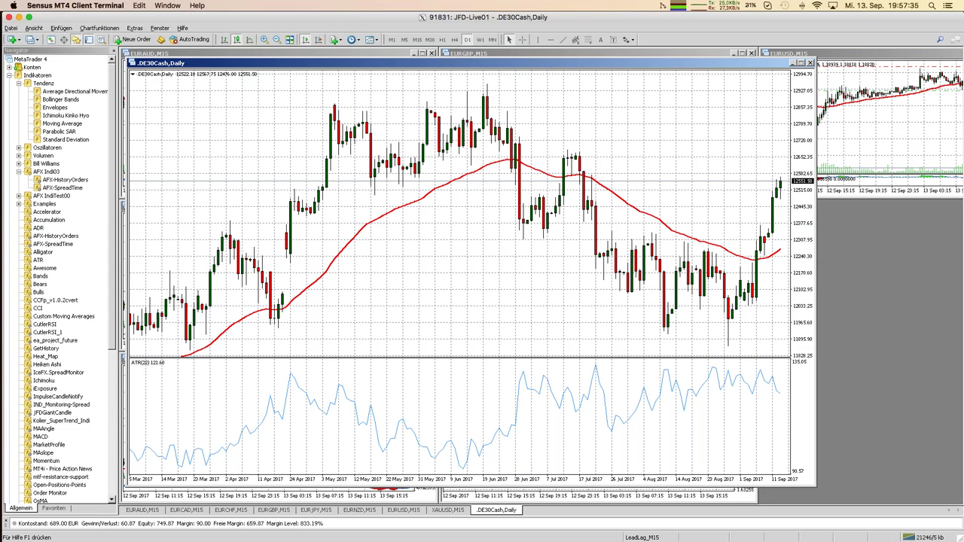
left_click(18, 397)
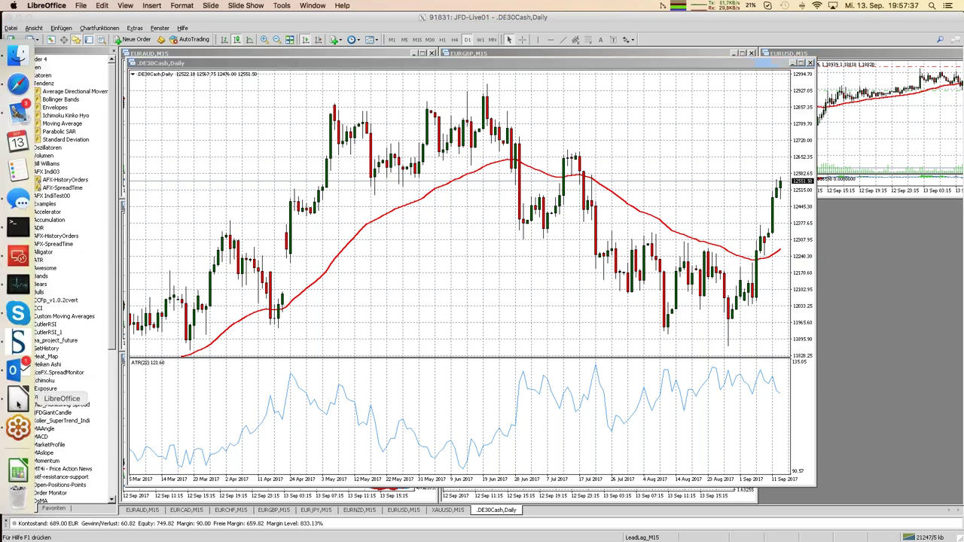
key("Page_Up")
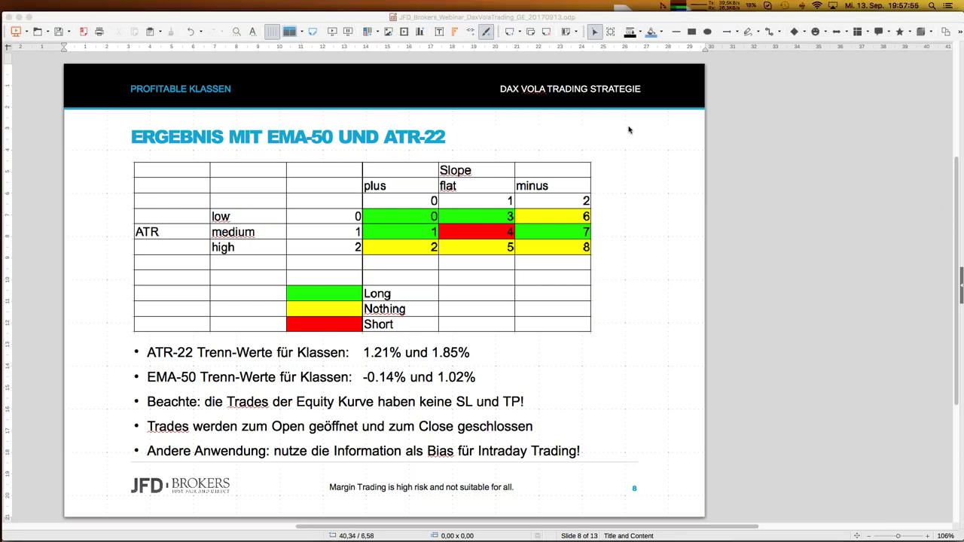
mouse_move(17, 345)
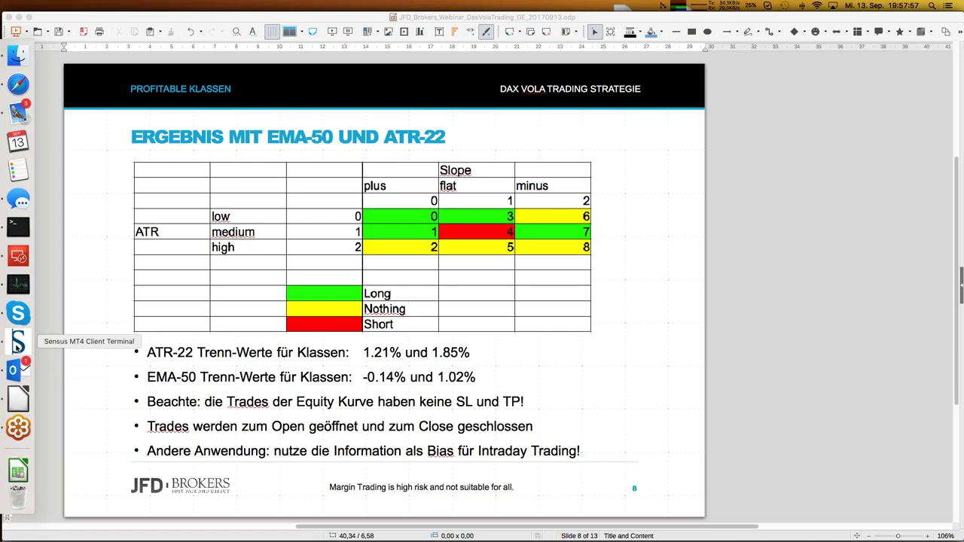
left_click(17, 345)
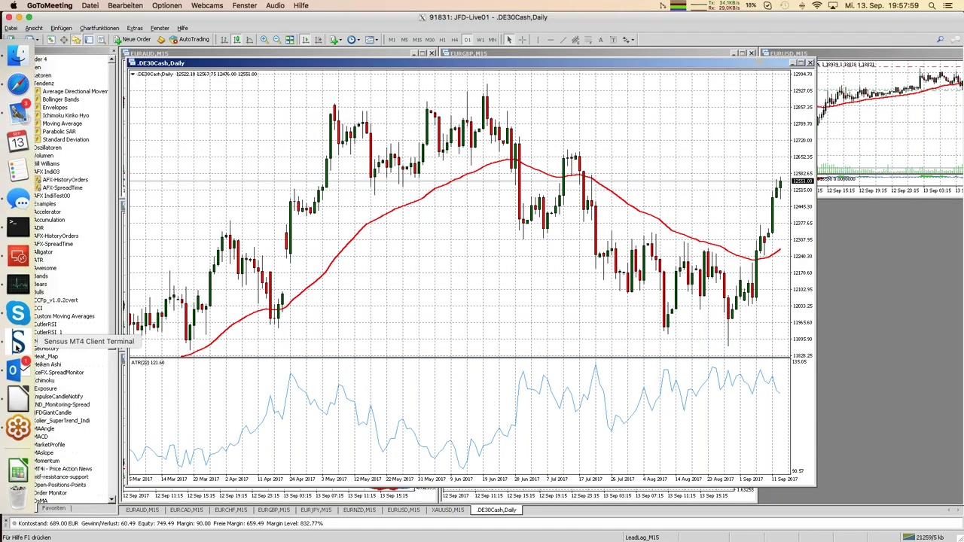